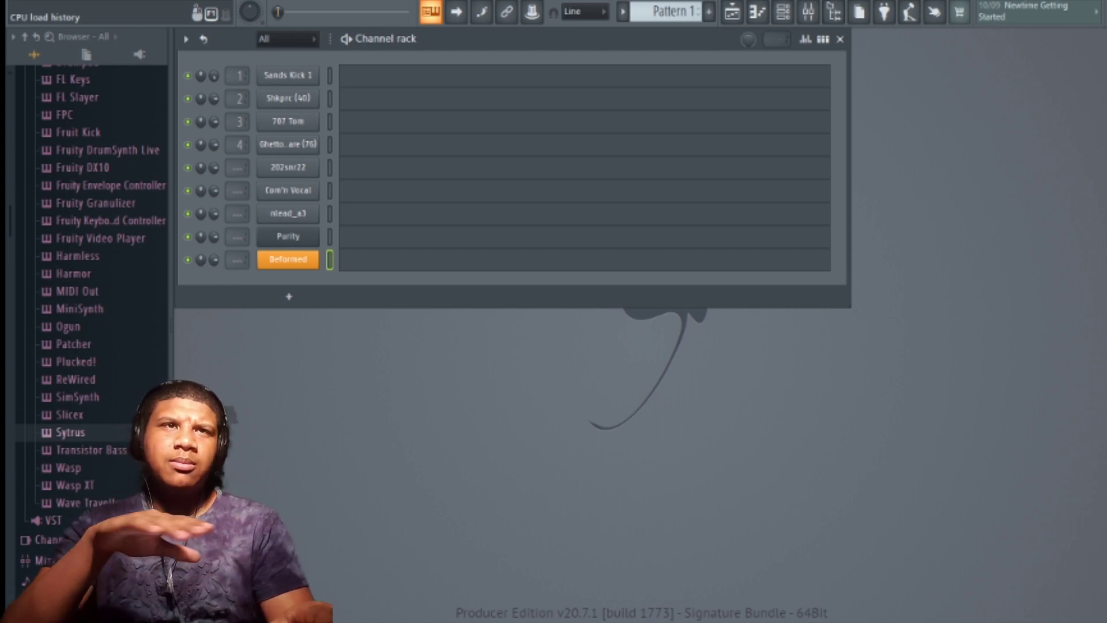
# Step: Collapse the Generators and Plugin presets folders in the browser
pyautogui.scroll(10, 55, 360)
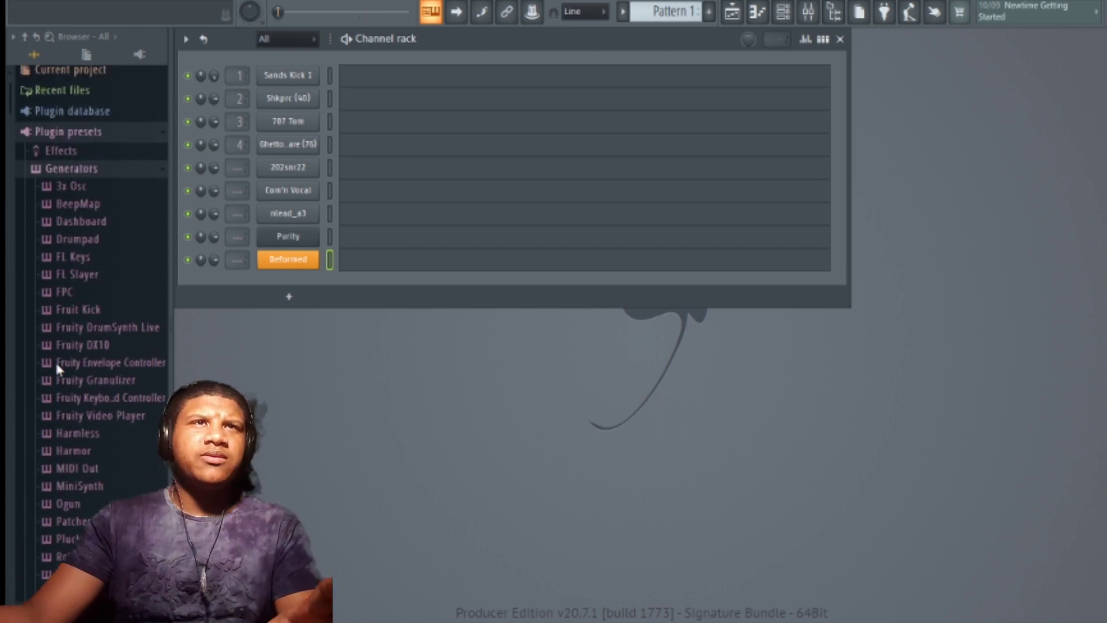
pyautogui.click(89, 180)
pyautogui.click(87, 149)
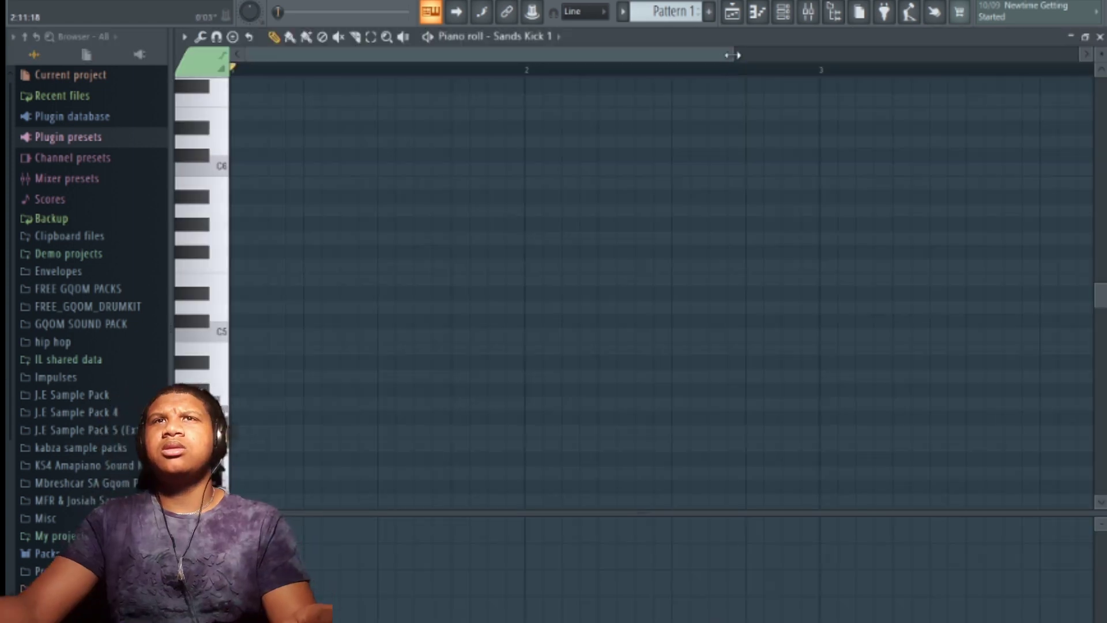
# Step: Place five C5 notes on steps 1, 5, 9, 12 and 15 of bar 1 for Sands Kick 1 and play them
pyautogui.moveTo(733, 54); pyautogui.dragTo(1079, 55)
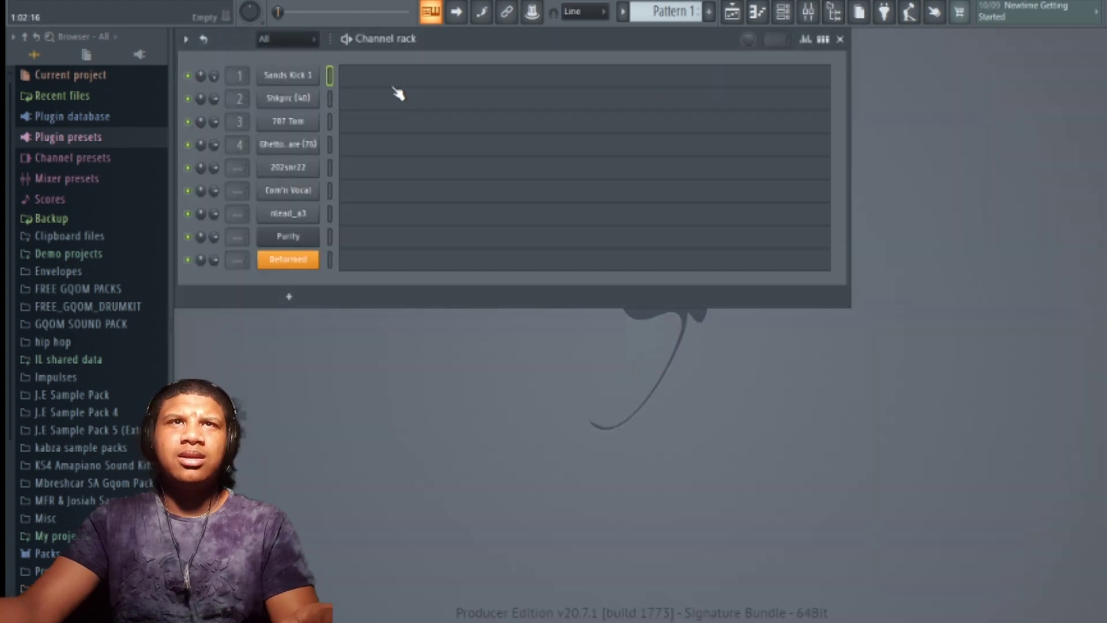
pyautogui.press('F7')
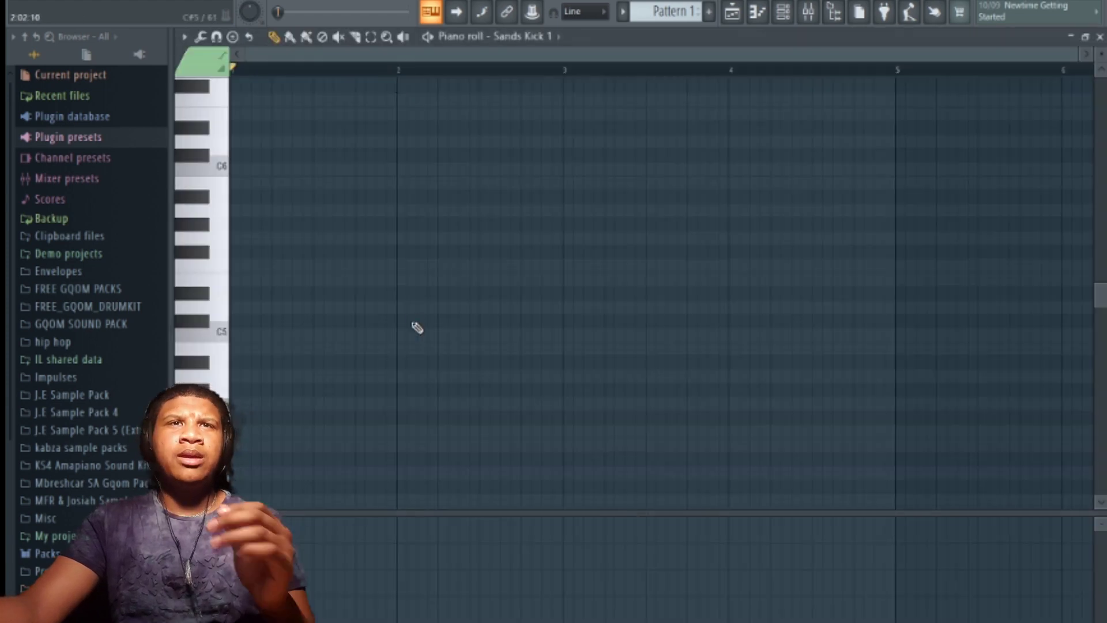
pyautogui.moveTo(1078, 56); pyautogui.dragTo(975, 55)
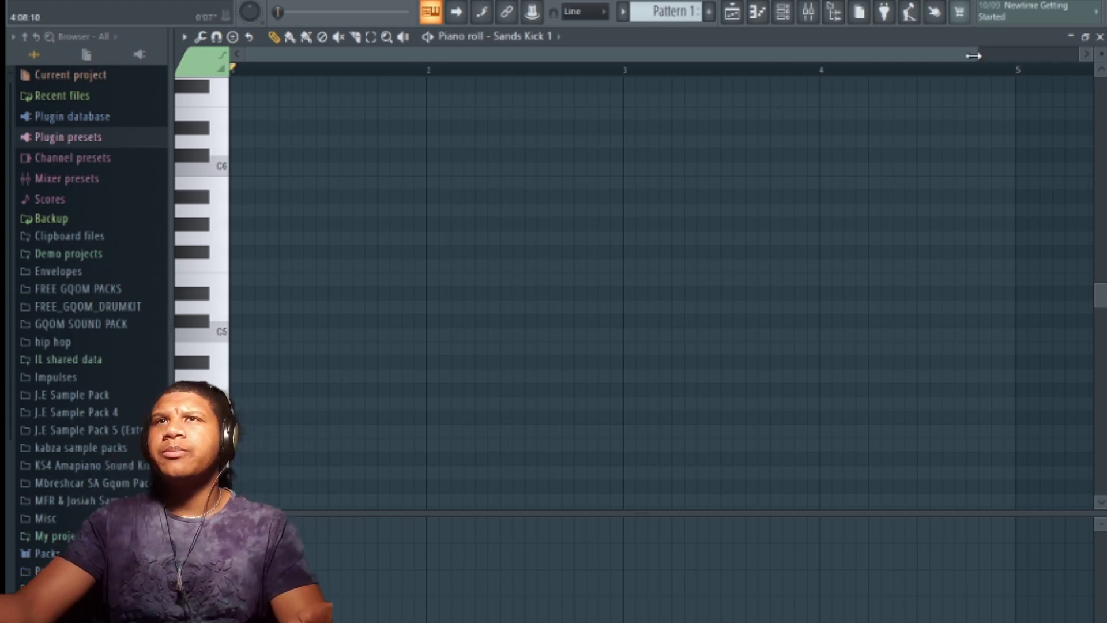
pyautogui.moveTo(973, 56); pyautogui.dragTo(731, 60)
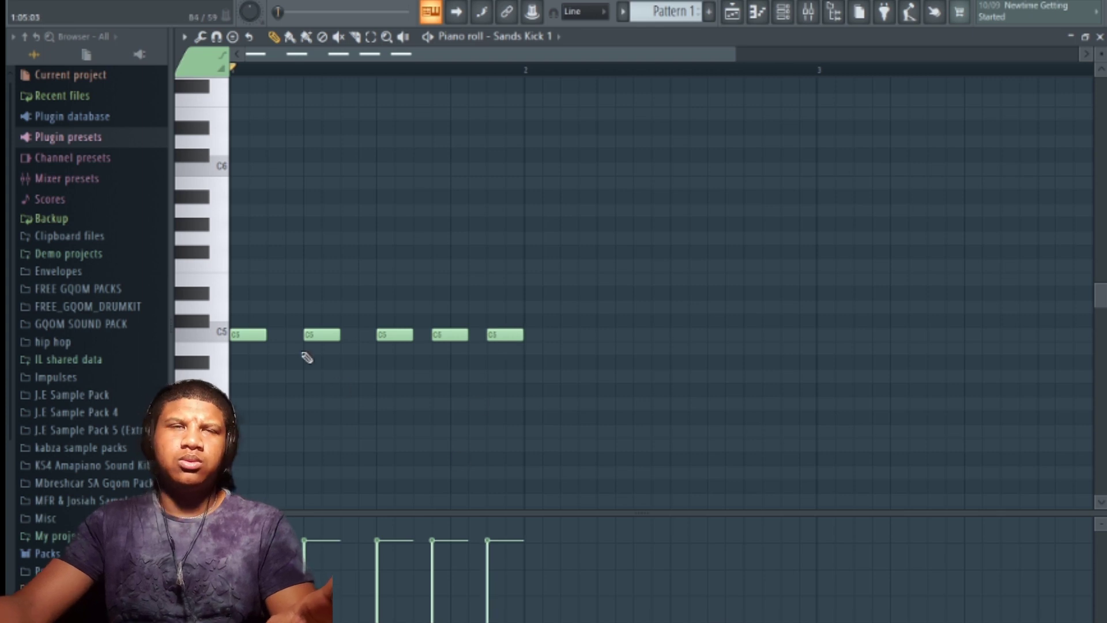
pyautogui.press('space')
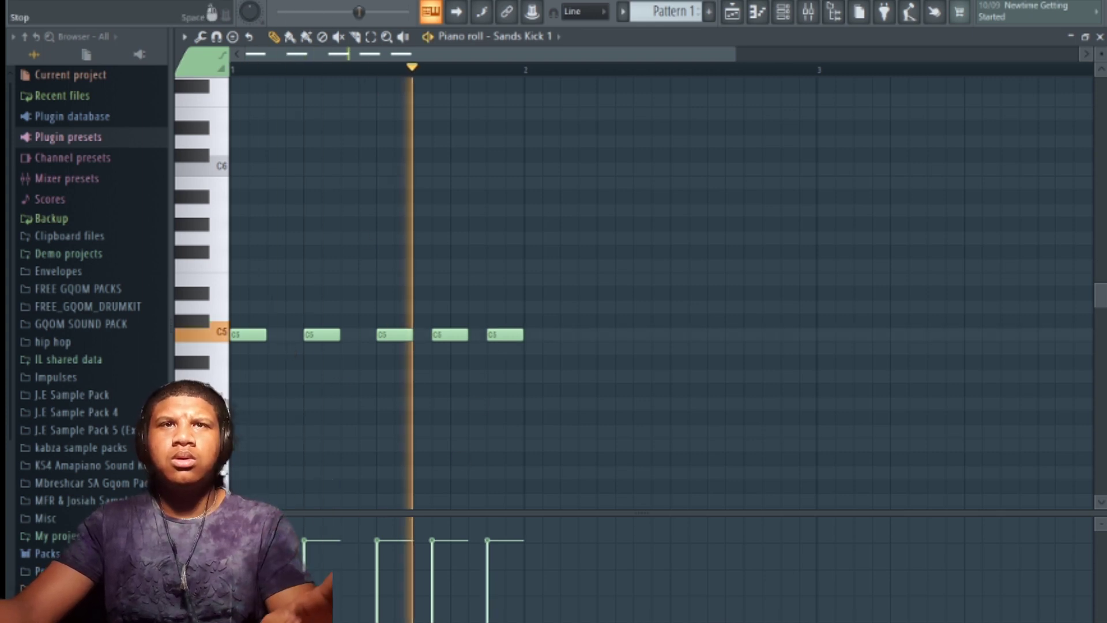
pyautogui.press('space')
# Step: Duplicate the bar 1 kick notes across bars 2 to 4, play the pattern and return to the channel rack
pyautogui.hotkey('ctrl', 'a')
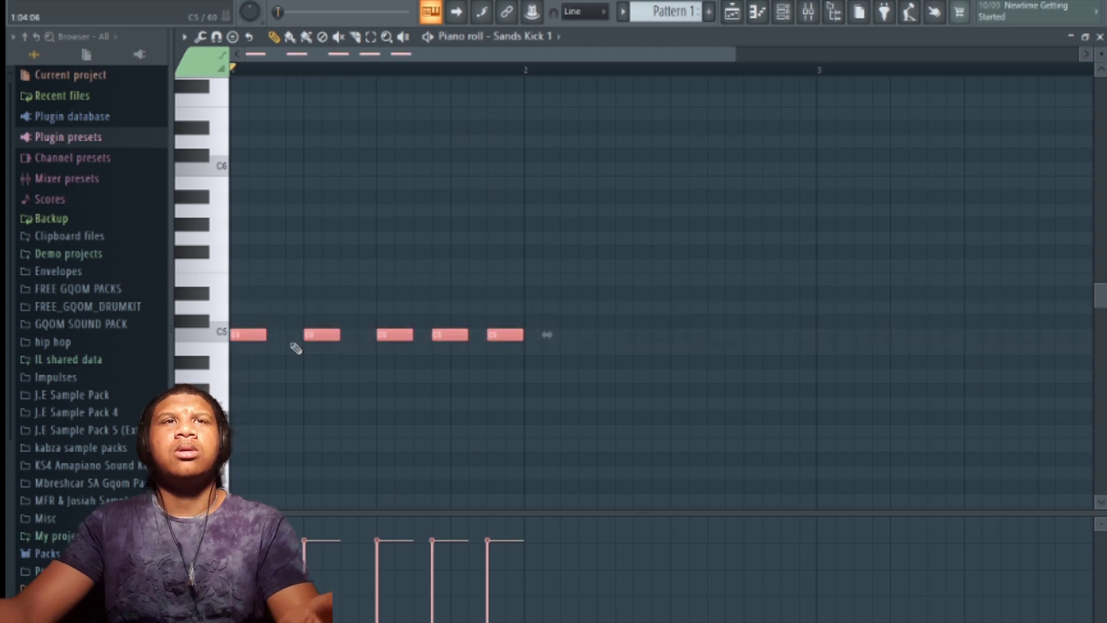
pyautogui.moveTo(411, 346); pyautogui.dragTo(535, 326)
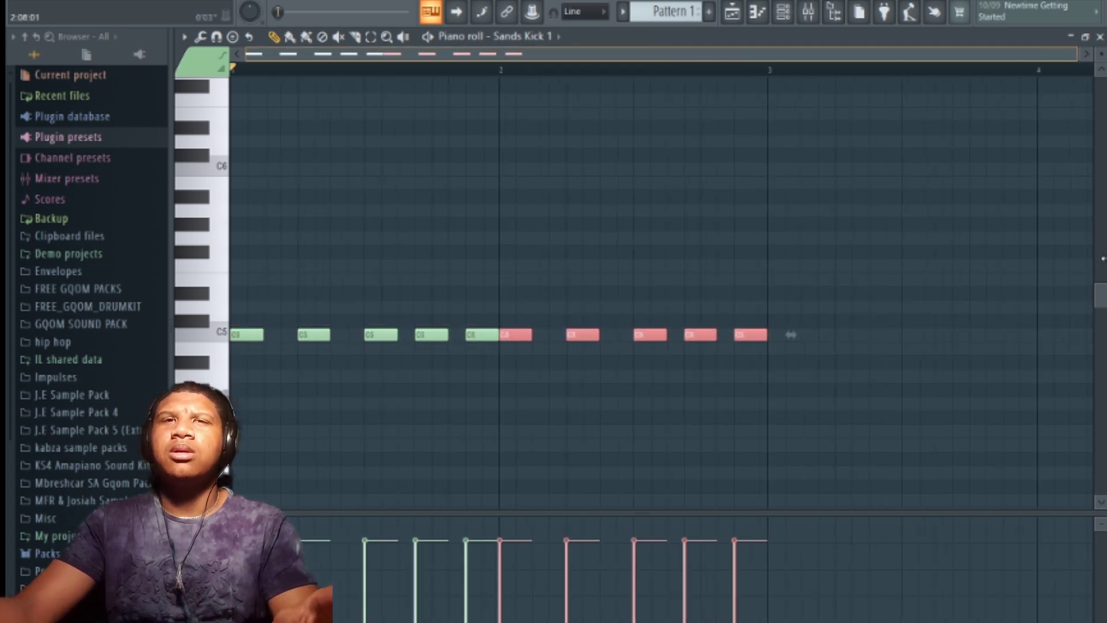
pyautogui.scroll(-3, 399, 334)
pyautogui.hotkey('ctrl', 'a')
pyautogui.moveTo(237, 335); pyautogui.dragTo(502, 341)
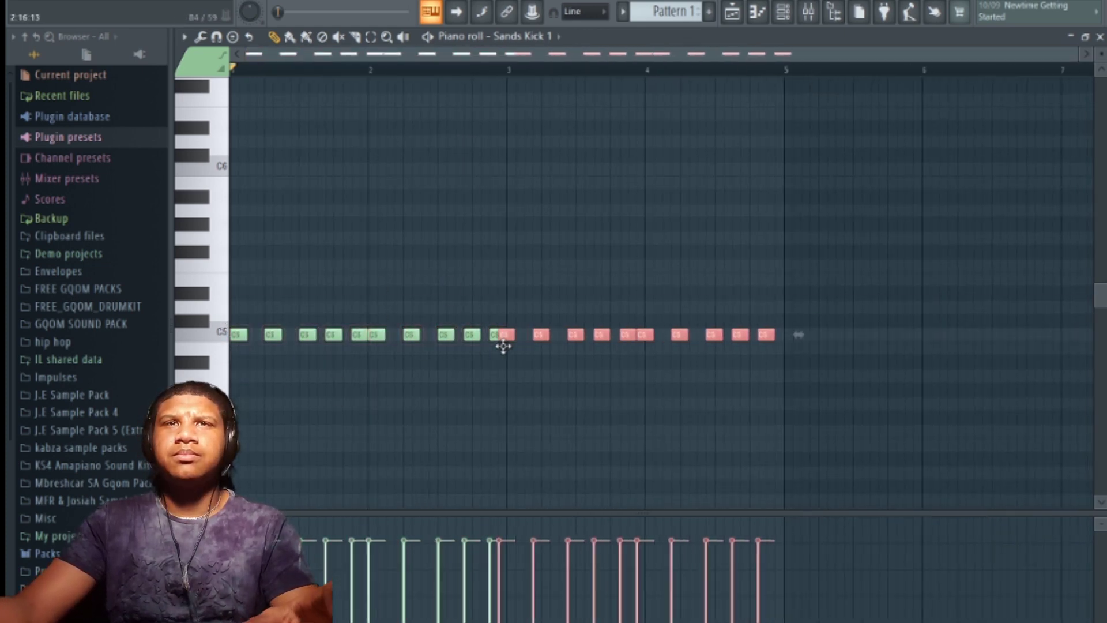
pyautogui.press('space')
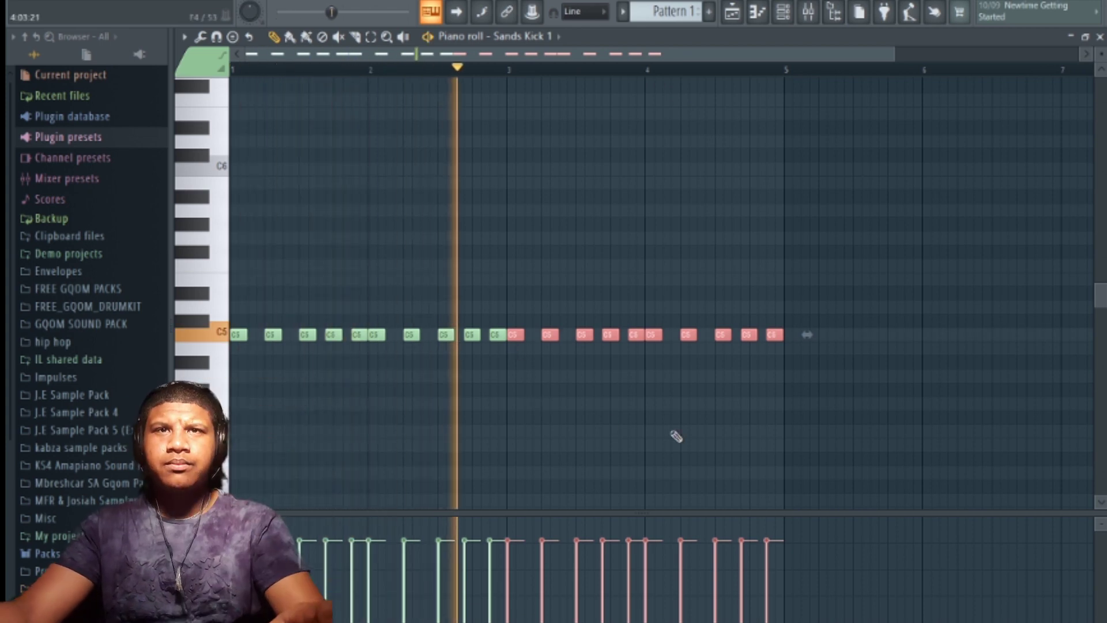
pyautogui.press('F6')
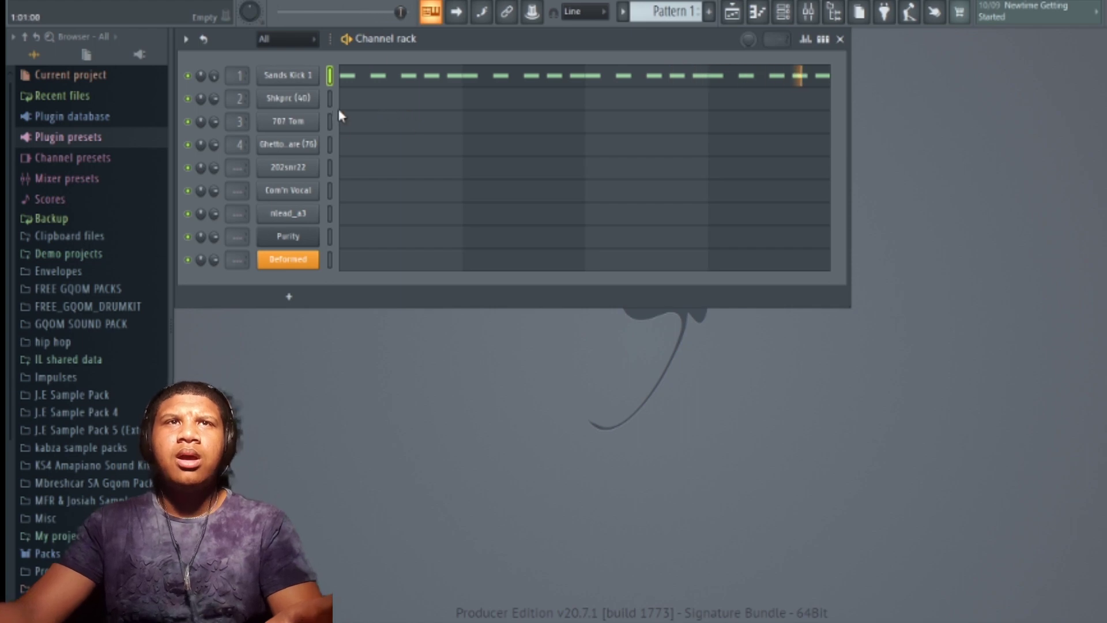
# Step: Place C5 notes for Shkprc (40) on steps 9, 12 and 15 of bars 1 and 2
pyautogui.click(367, 105)
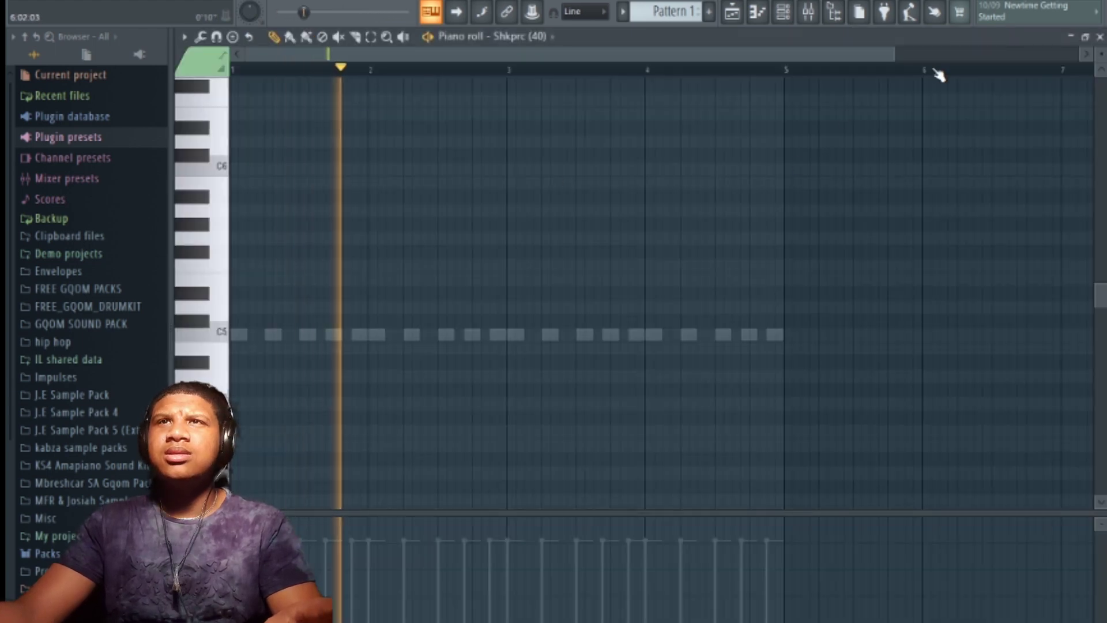
pyautogui.moveTo(863, 54); pyautogui.dragTo(528, 55)
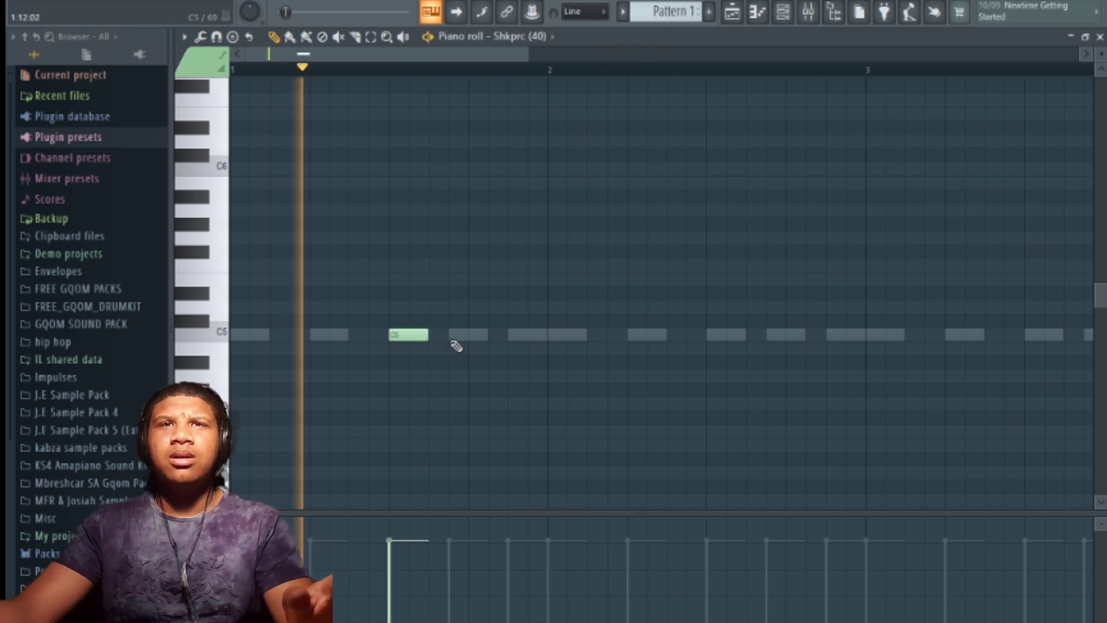
pyautogui.click(458, 338)
pyautogui.click(517, 337)
pyautogui.click(716, 337)
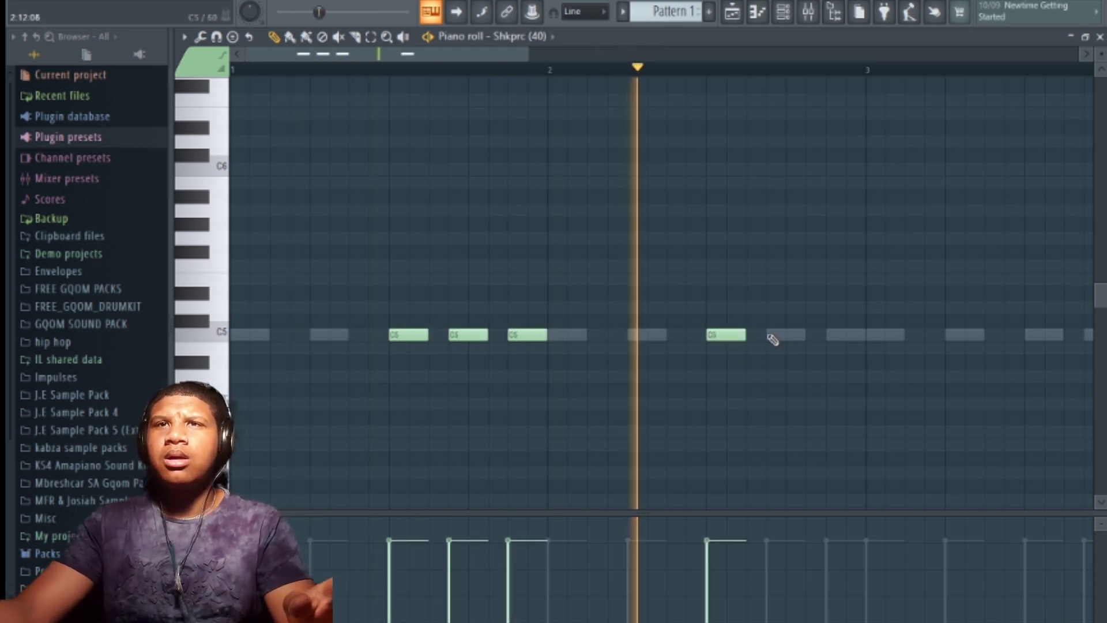
pyautogui.click(775, 336)
pyautogui.click(836, 336)
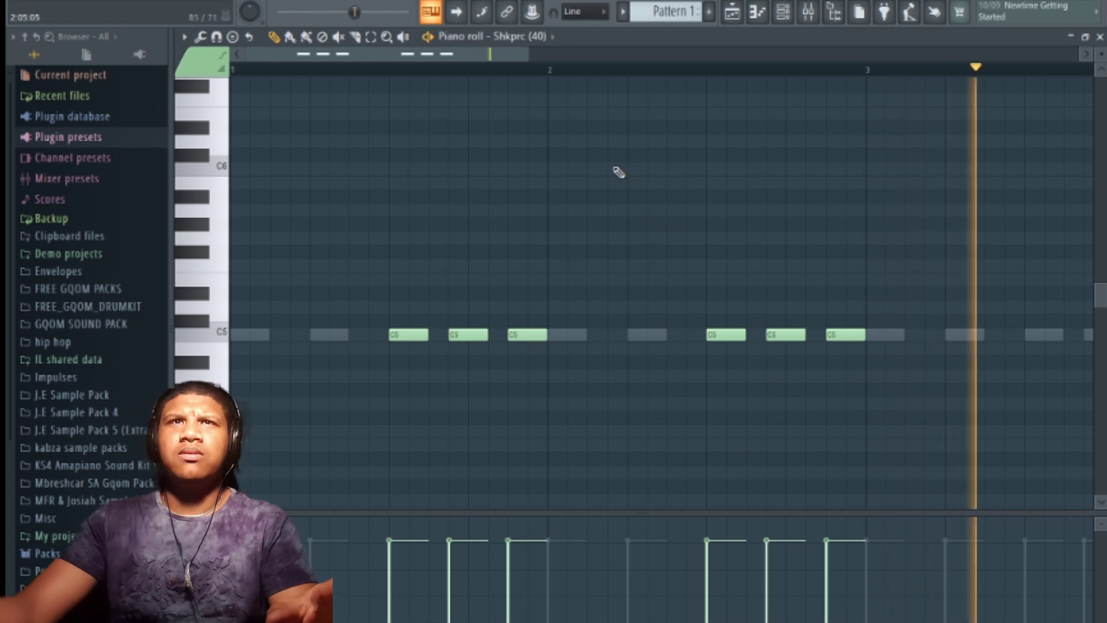
# Step: Duplicate the two bars of Shkprc (40) notes into bars 3 and 4, then return to the channel rack
pyautogui.scroll(-5, 702, 140)
pyautogui.hotkey('ctrl', 'a')
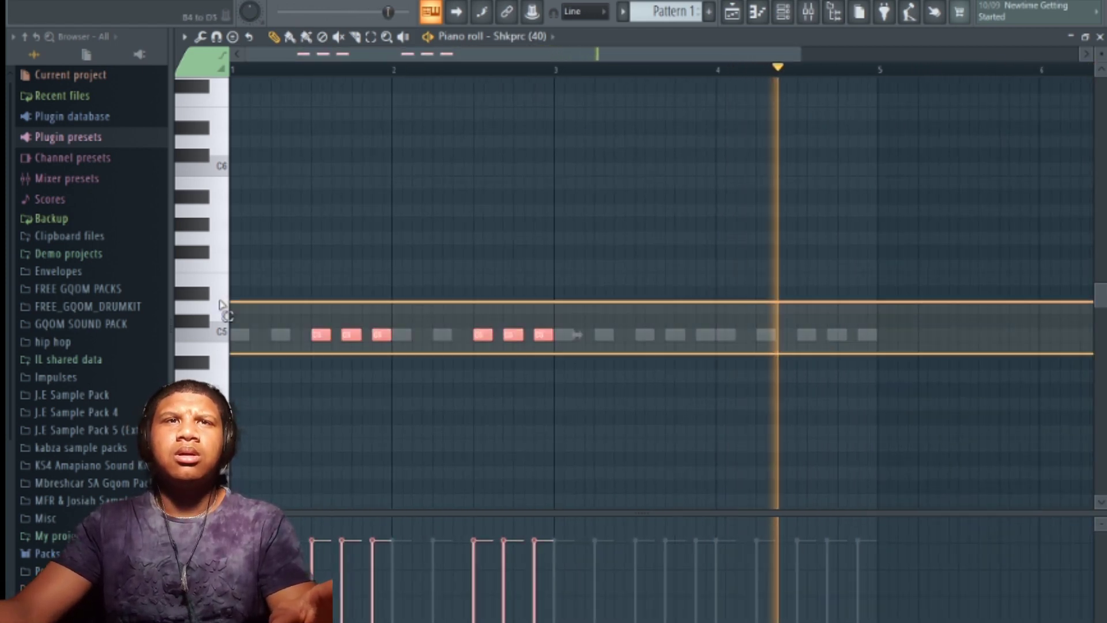
pyautogui.moveTo(309, 337); pyautogui.dragTo(640, 341)
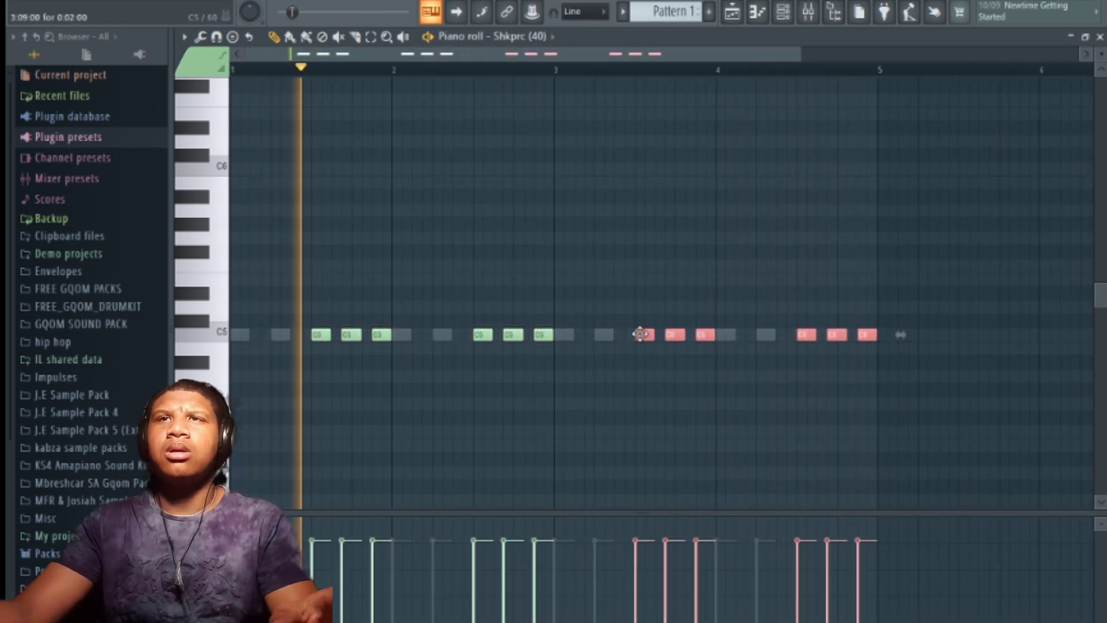
pyautogui.press('F7')
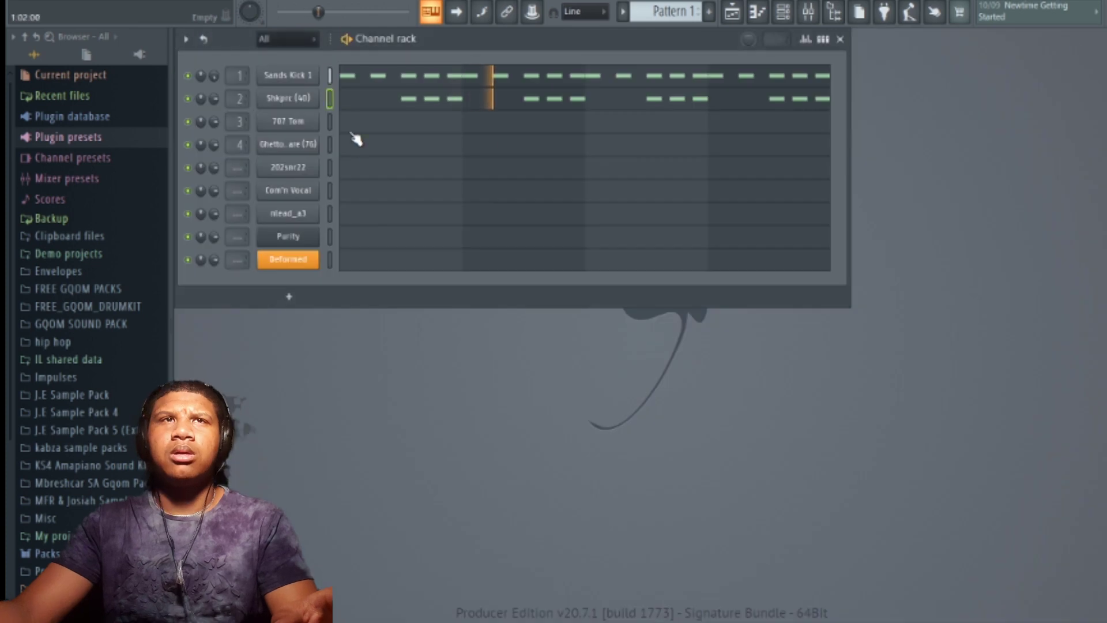
# Step: Copy the Shkprc (40) notes to the Ghetto Snare (76) and 202snr22 channels
pyautogui.rightClick(304, 103)
pyautogui.click(544, 110)
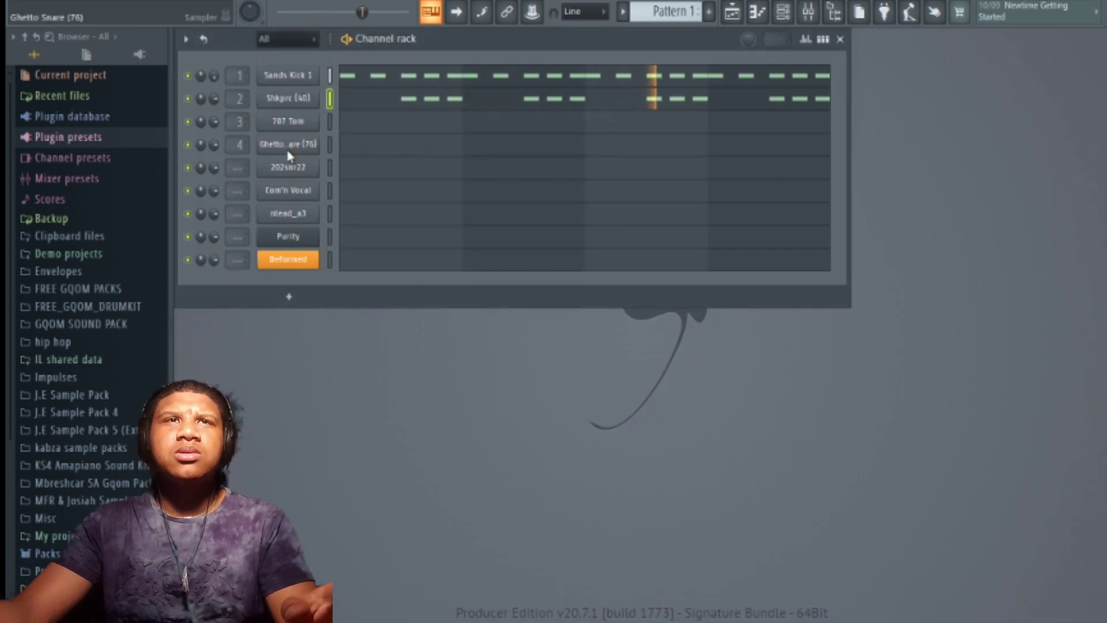
pyautogui.rightClick(288, 145)
pyautogui.click(497, 174)
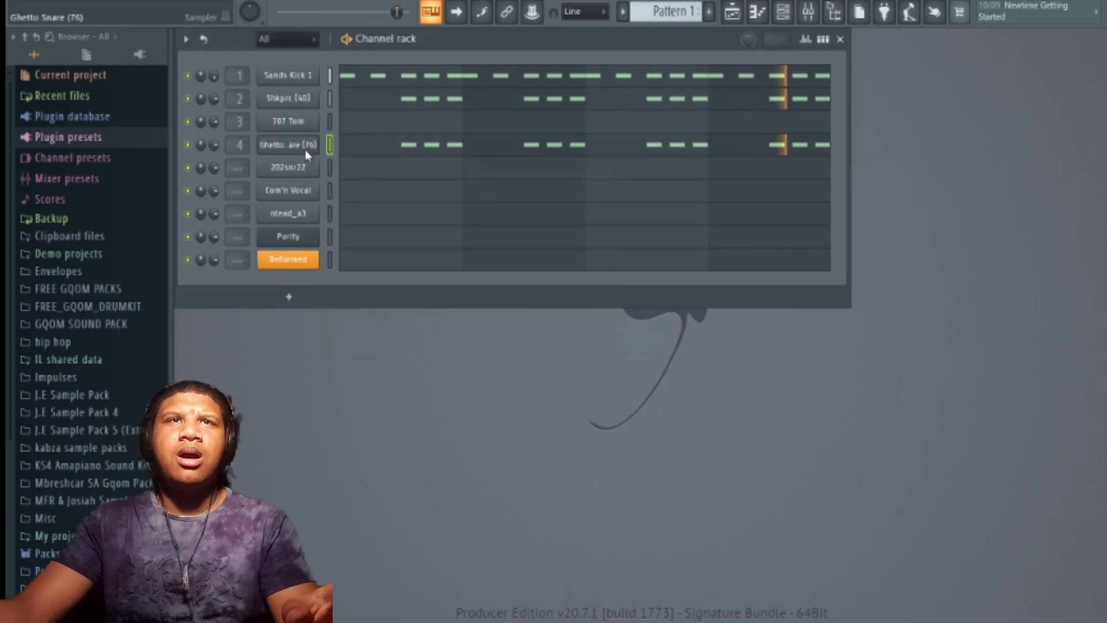
pyautogui.rightClick(306, 149)
pyautogui.click(500, 161)
pyautogui.rightClick(306, 167)
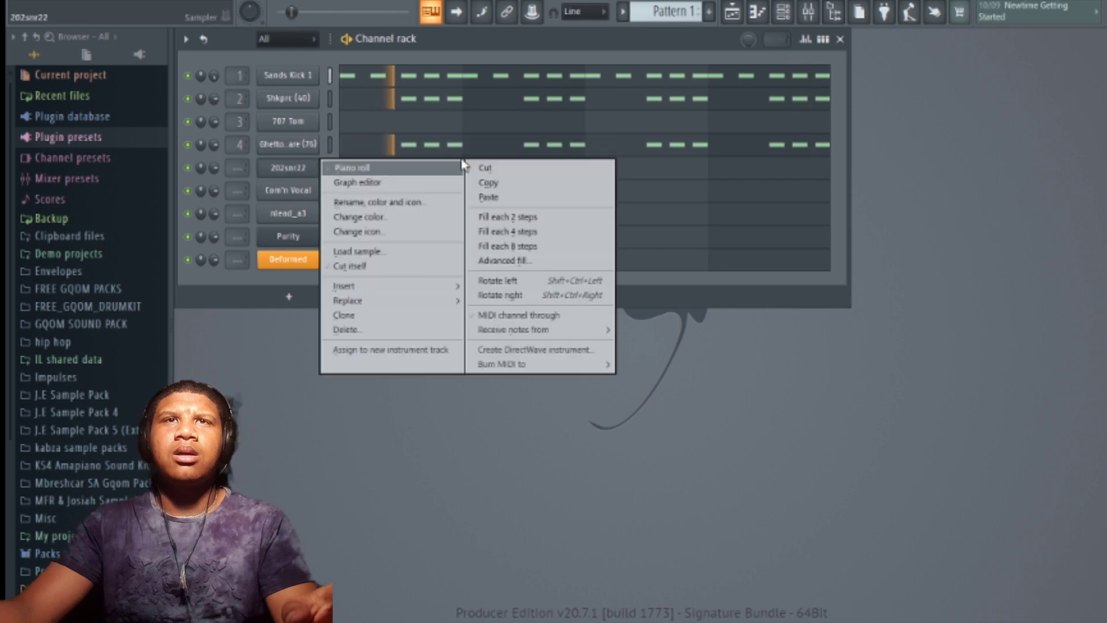
pyautogui.click(518, 198)
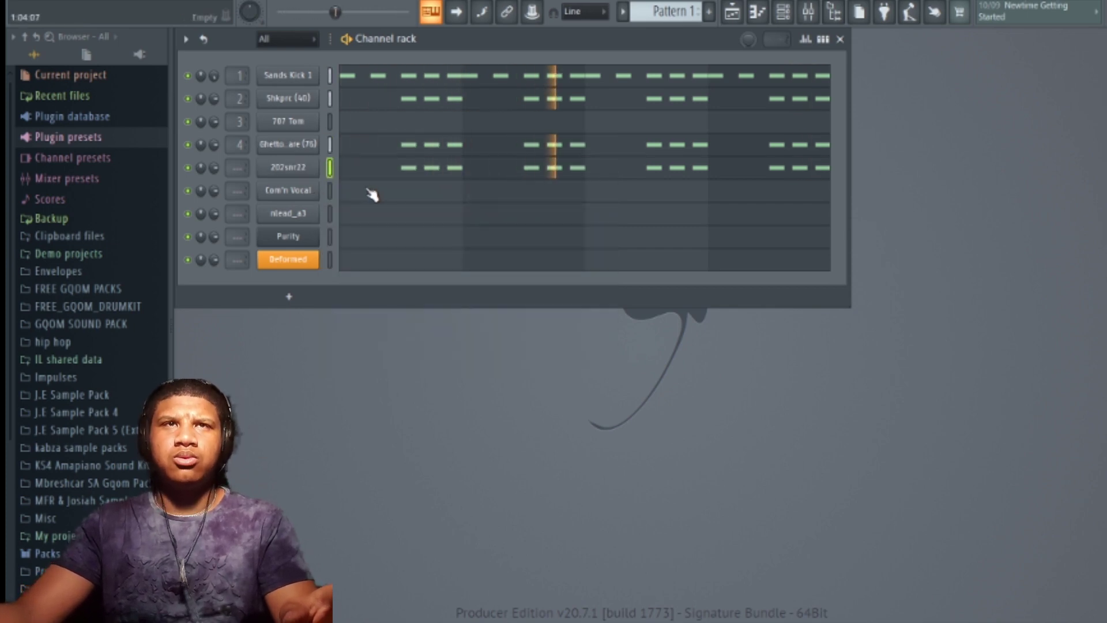
# Step: Place four C5 notes for Com'n Vocal on steps 3, 7, 11 and 15 of bar 1
pyautogui.click(372, 195)
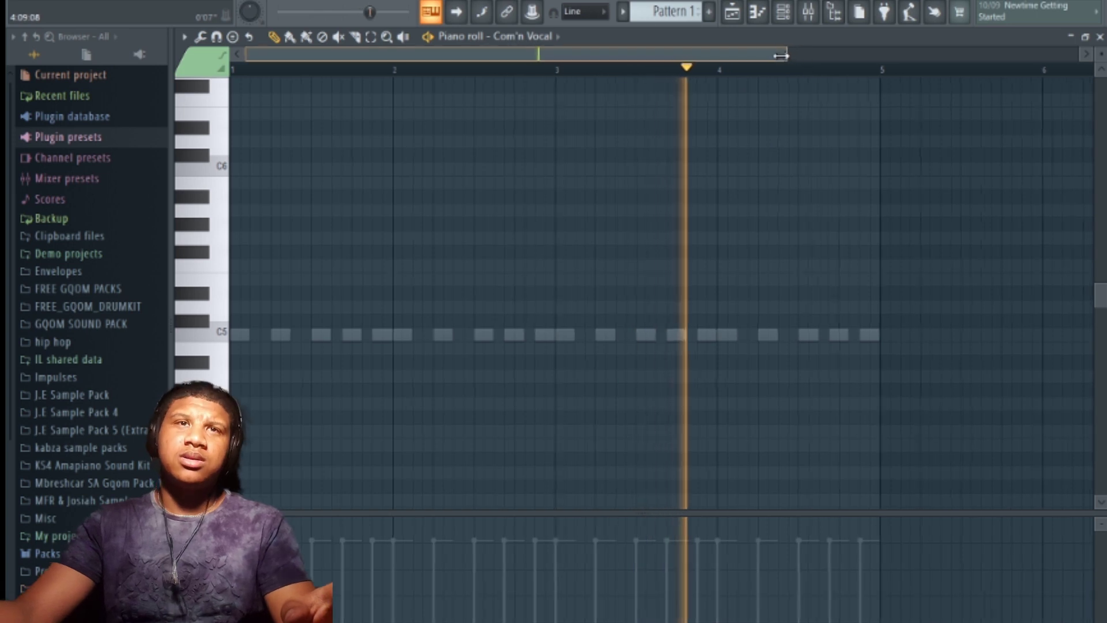
pyautogui.moveTo(781, 56); pyautogui.dragTo(456, 56)
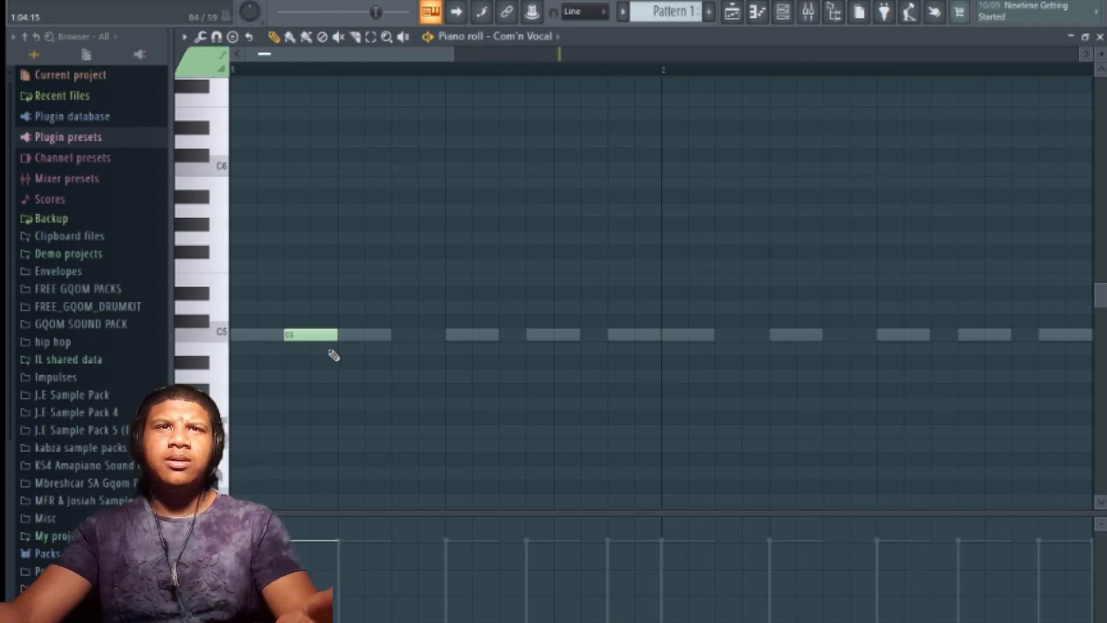
pyautogui.moveTo(362, 337); pyautogui.dragTo(416, 337)
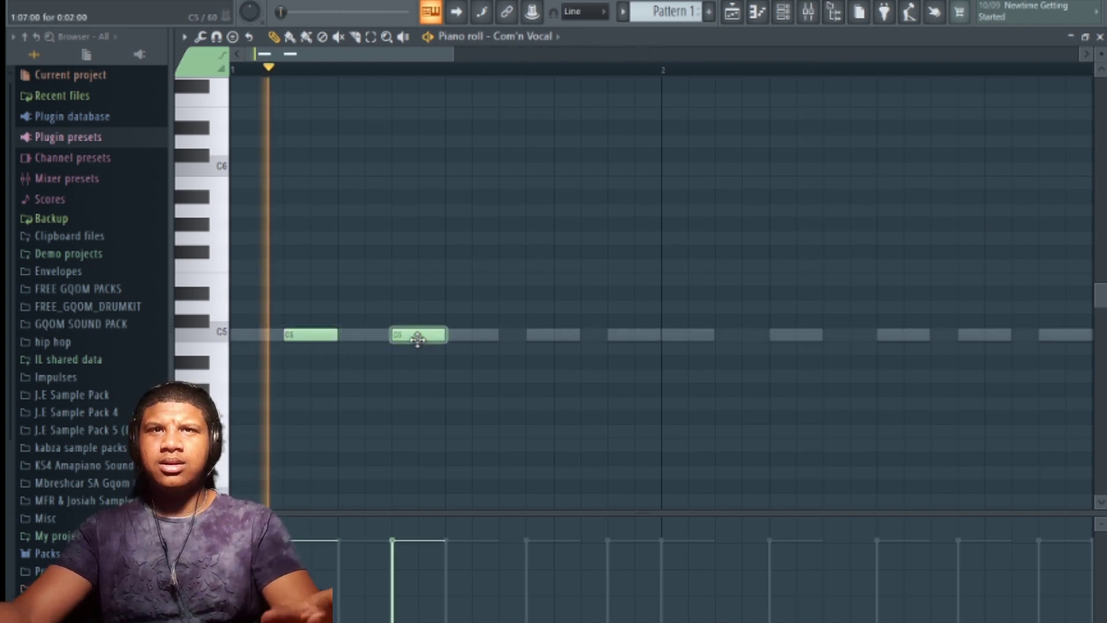
pyautogui.click(505, 337)
pyautogui.click(609, 336)
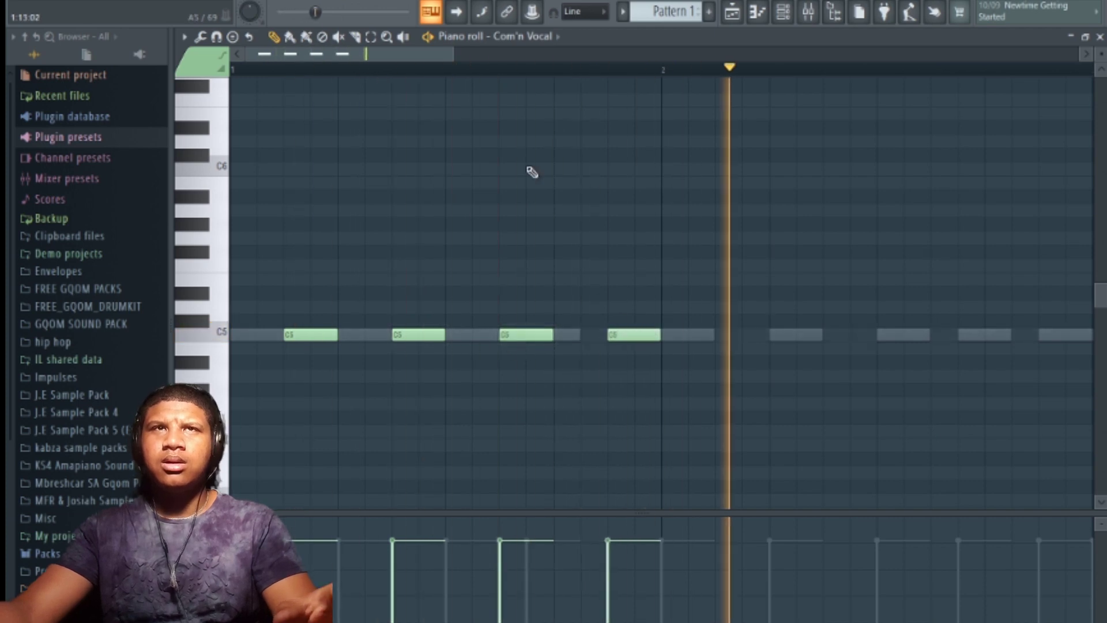
# Step: Duplicate the bar 1 Com'n Vocal notes to fill bars 2 to 4 and return to the channel rack
pyautogui.keyDown('ctrl'); pyautogui.scroll(-3, 228, 331); pyautogui.keyUp('ctrl')
pyautogui.hotkey('ctrl', 'a')
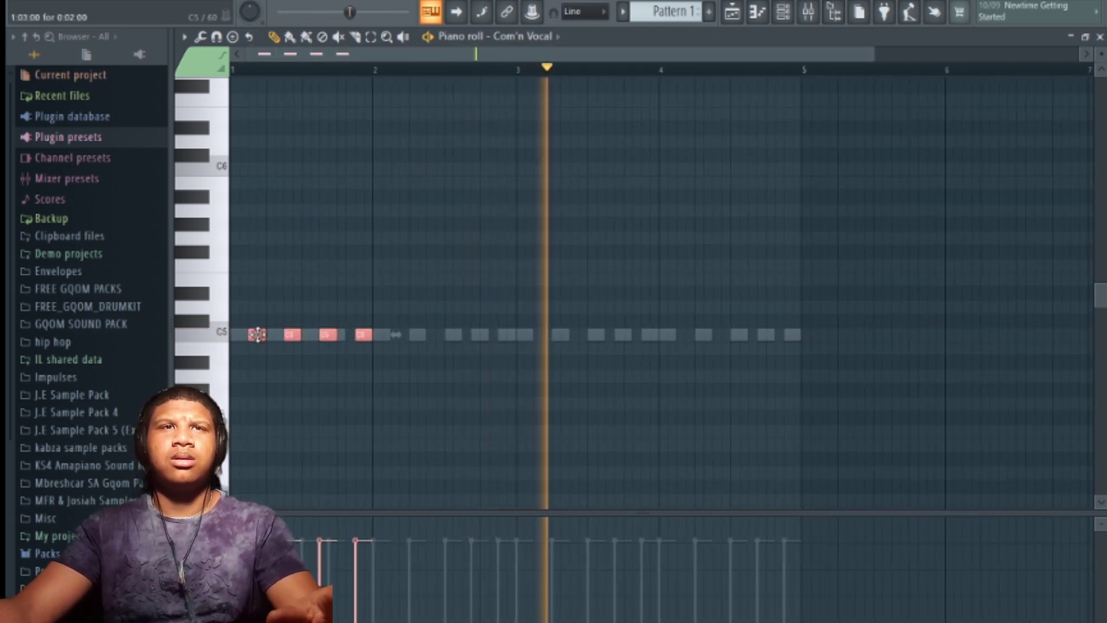
pyautogui.hotkey('ctrl', 'b')
pyautogui.hotkey('ctrl', 'a')
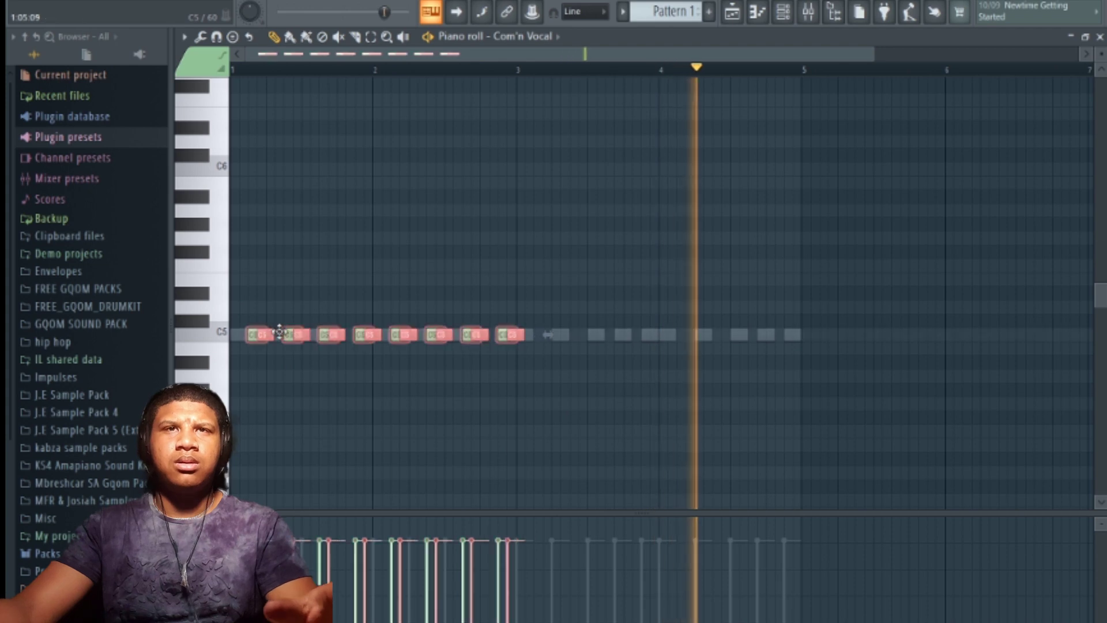
pyautogui.hotkey('ctrl', 'b')
pyautogui.hotkey('ctrl', 'd')
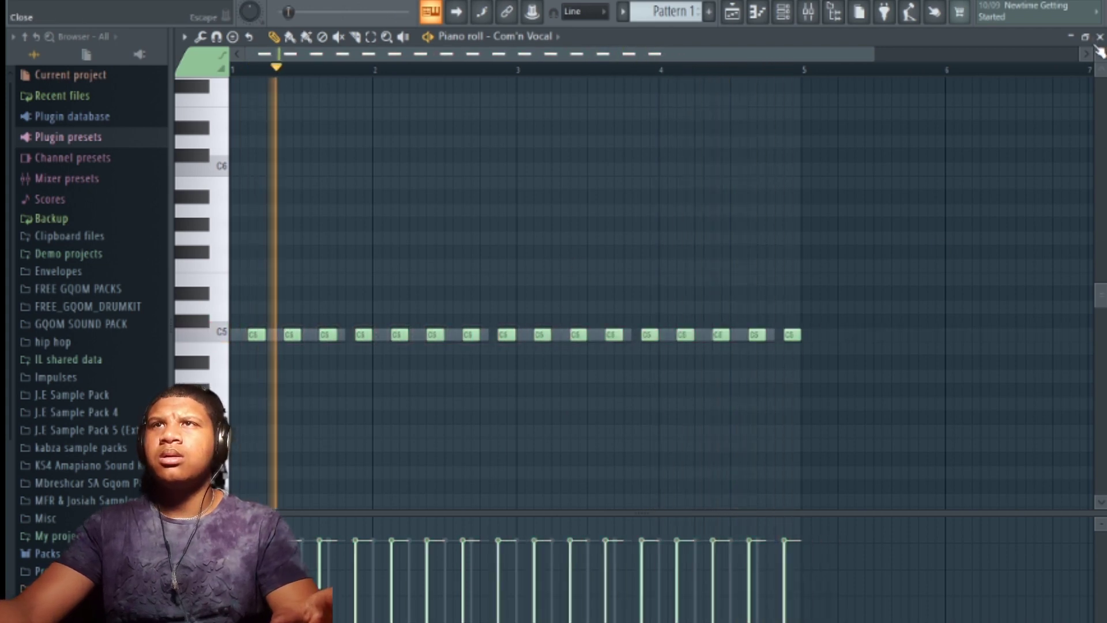
pyautogui.press('F7')
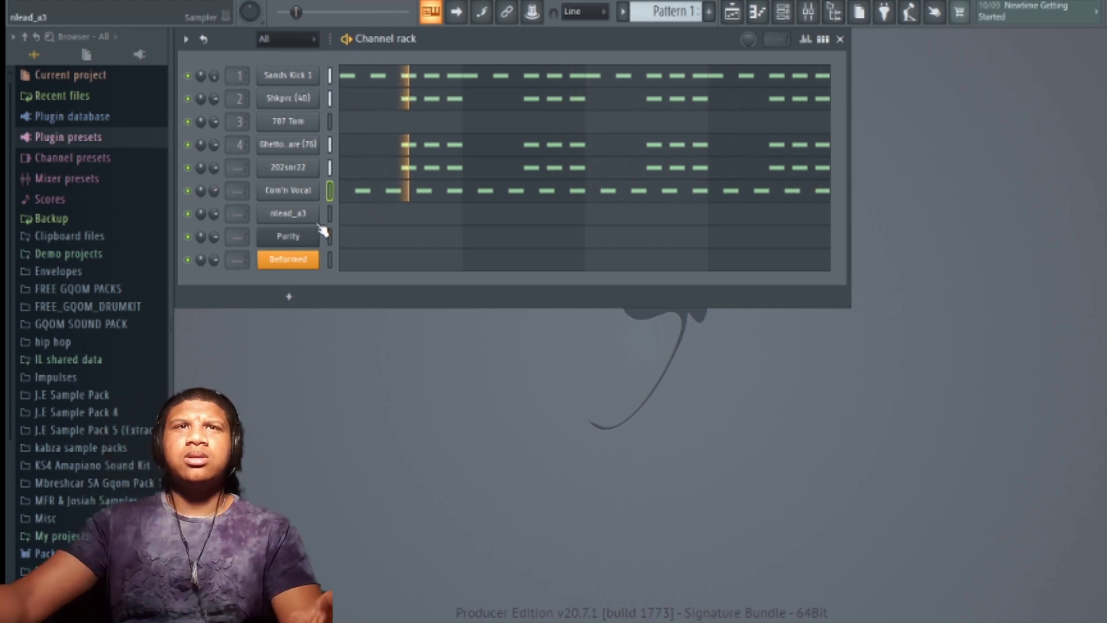
# Step: Add a sustained E4 note for nlead_a3 from the start of bar 1 through all four bars and return to the channel rack
pyautogui.click(371, 217)
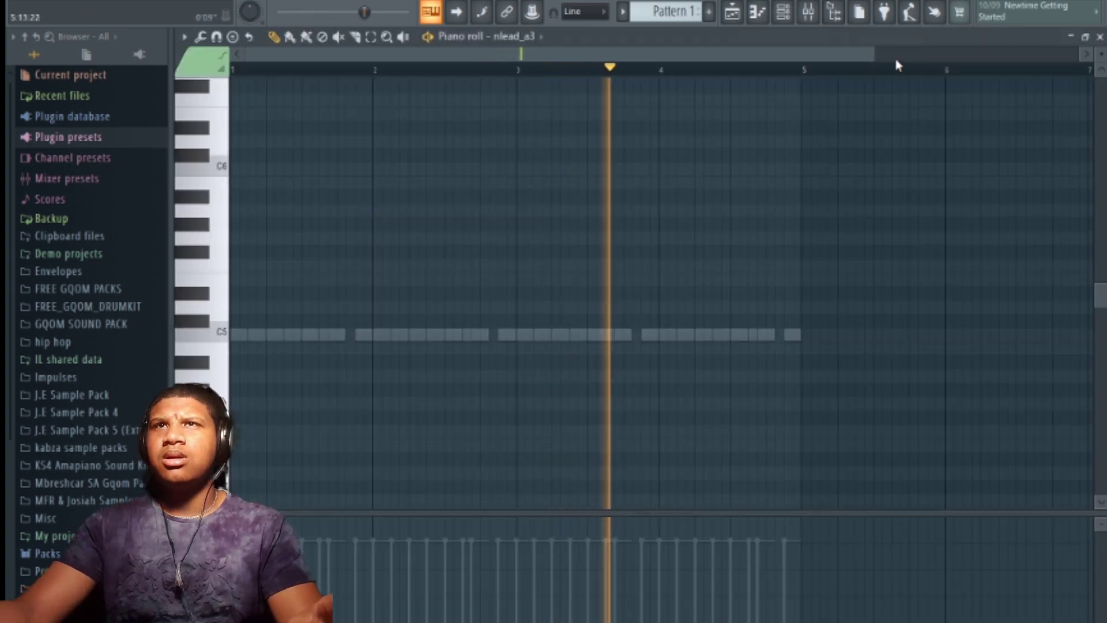
pyautogui.moveTo(872, 53); pyautogui.dragTo(634, 52)
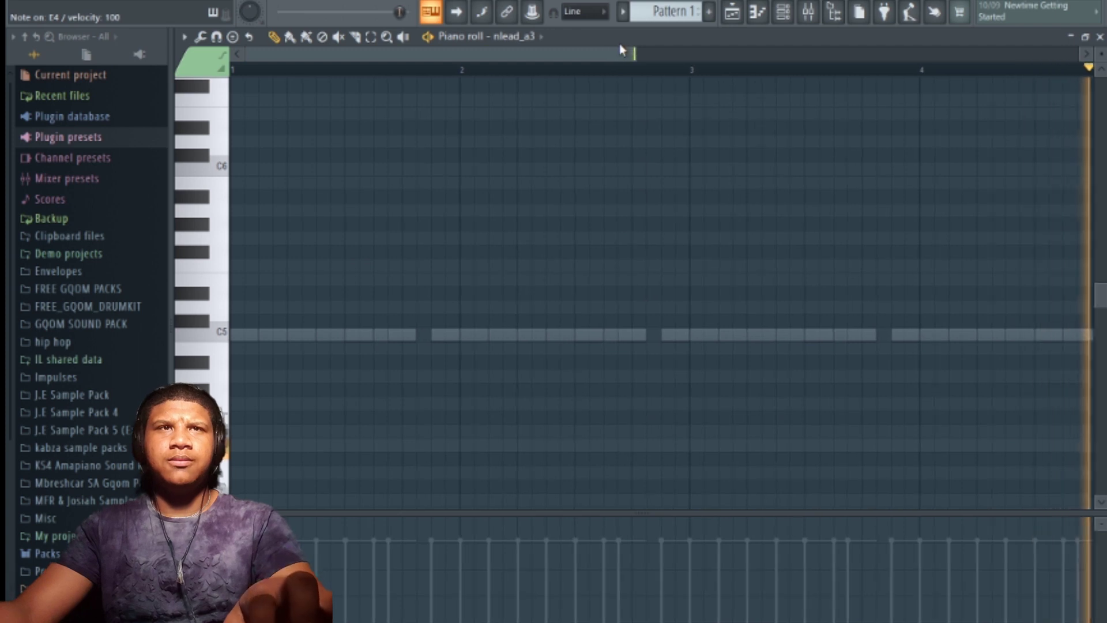
pyautogui.scroll(-4, 317, 375)
pyautogui.click(245, 322)
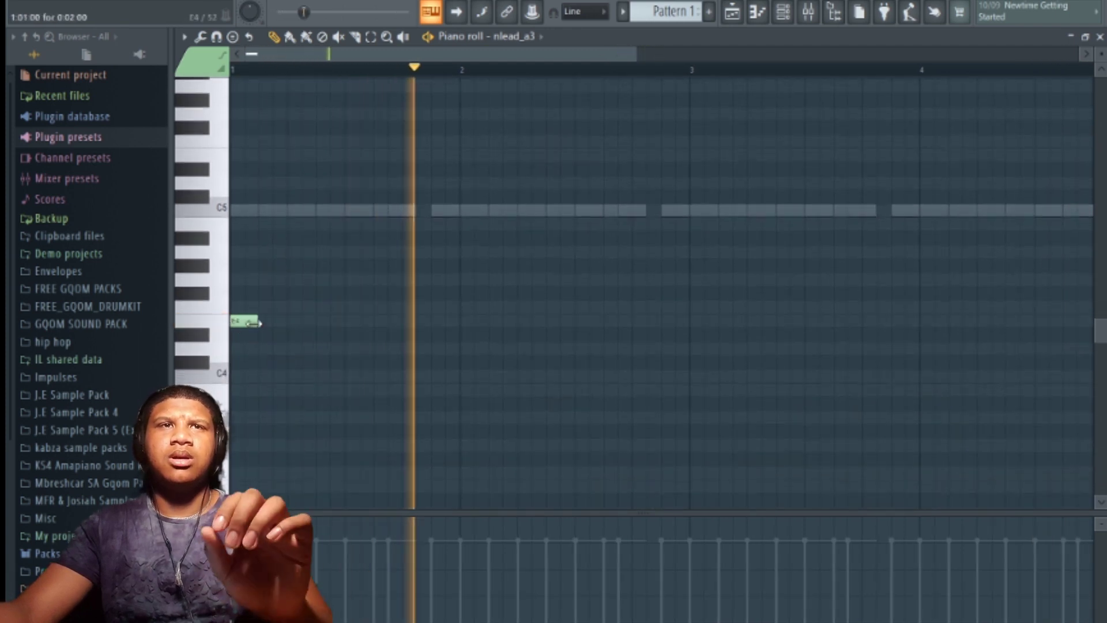
pyautogui.moveTo(256, 323); pyautogui.dragTo(1032, 357)
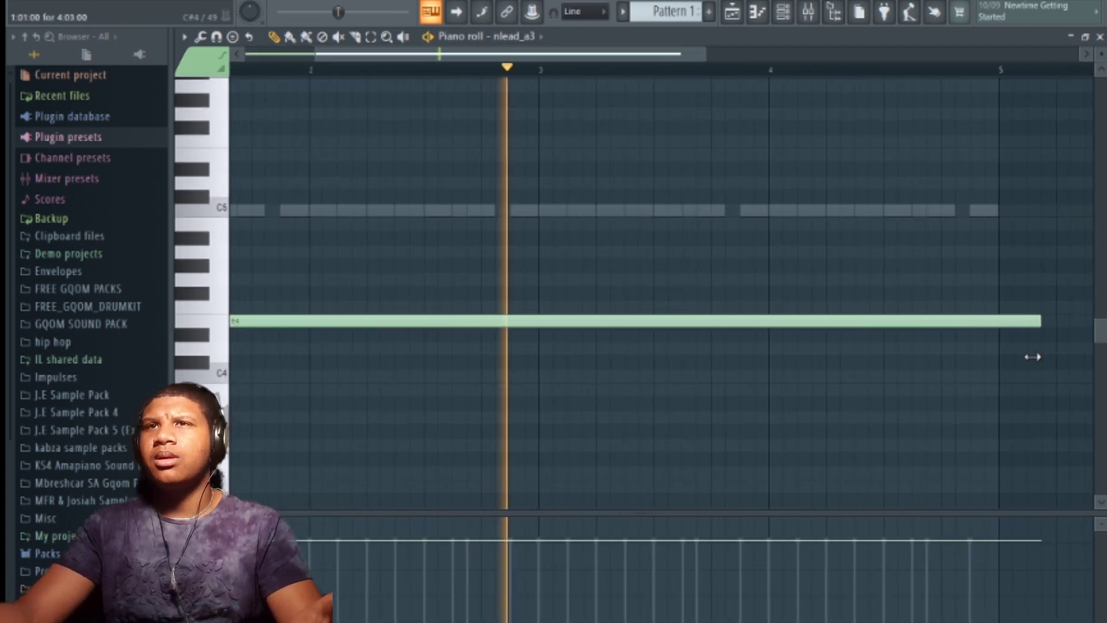
pyautogui.press('F7')
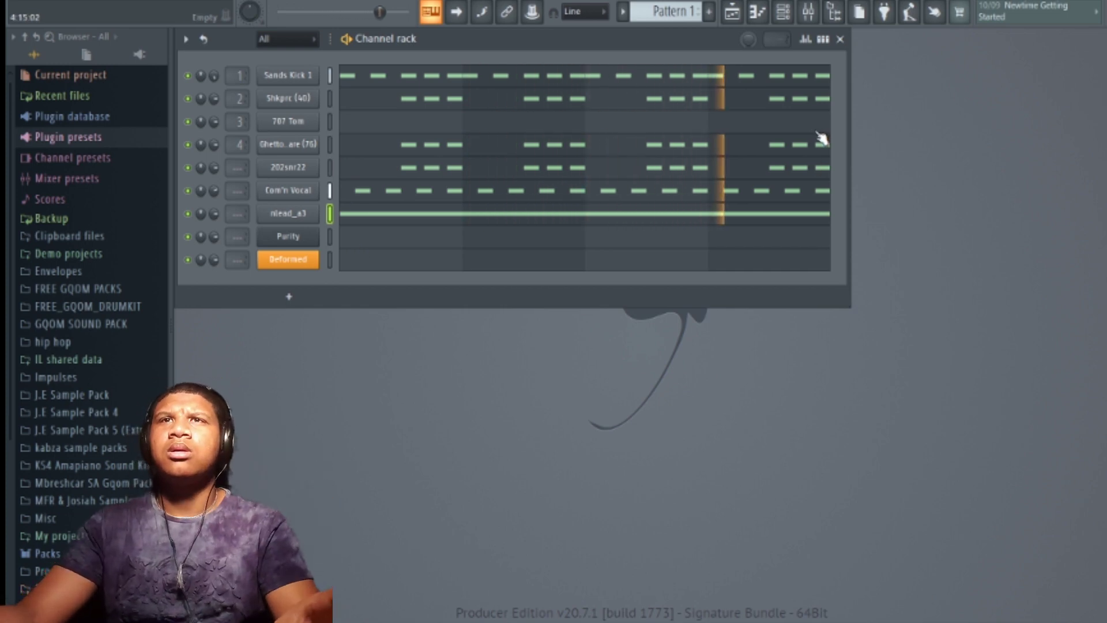
# Step: Place a descending C5, B4 and A4 run on the first three steps of bar 4 for 707 Tom
pyautogui.press('F7')
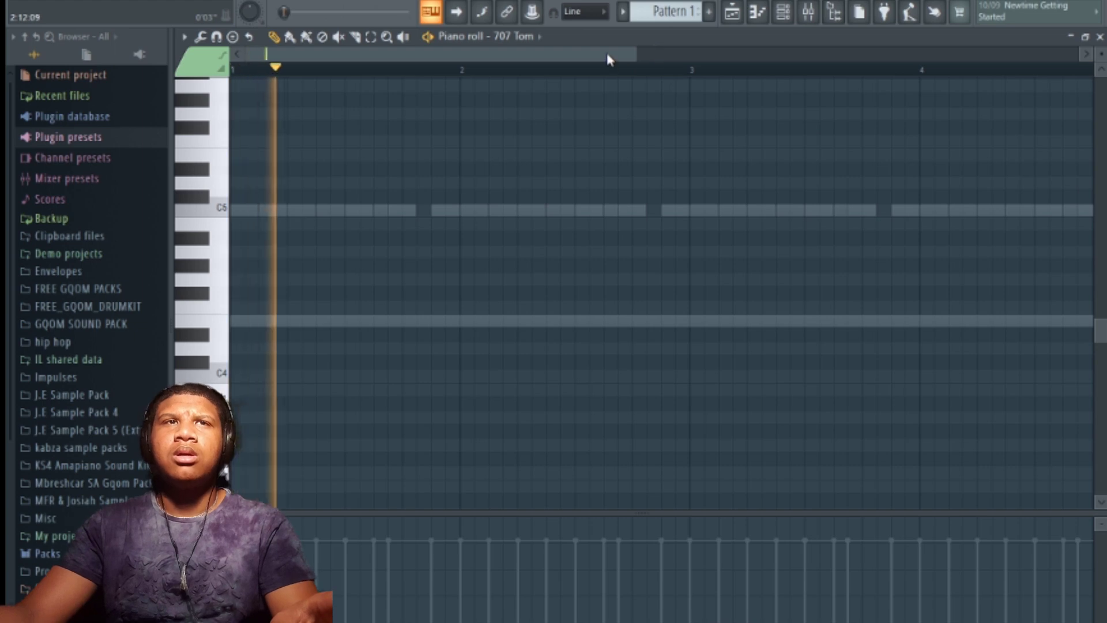
pyautogui.moveTo(607, 53); pyautogui.dragTo(759, 84)
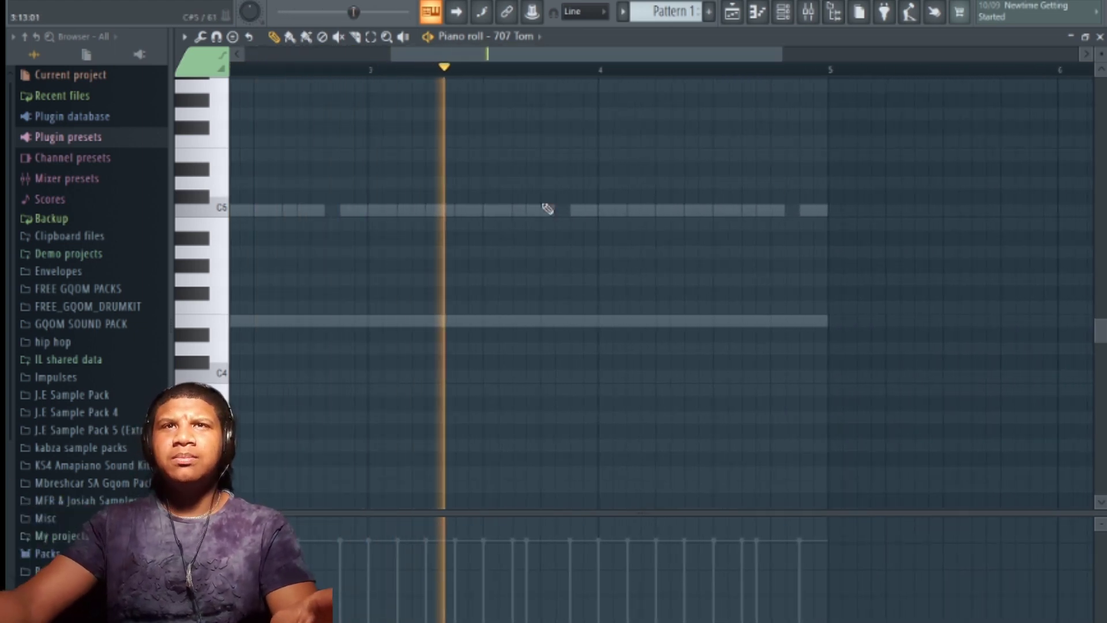
pyautogui.moveTo(782, 55); pyautogui.dragTo(743, 56)
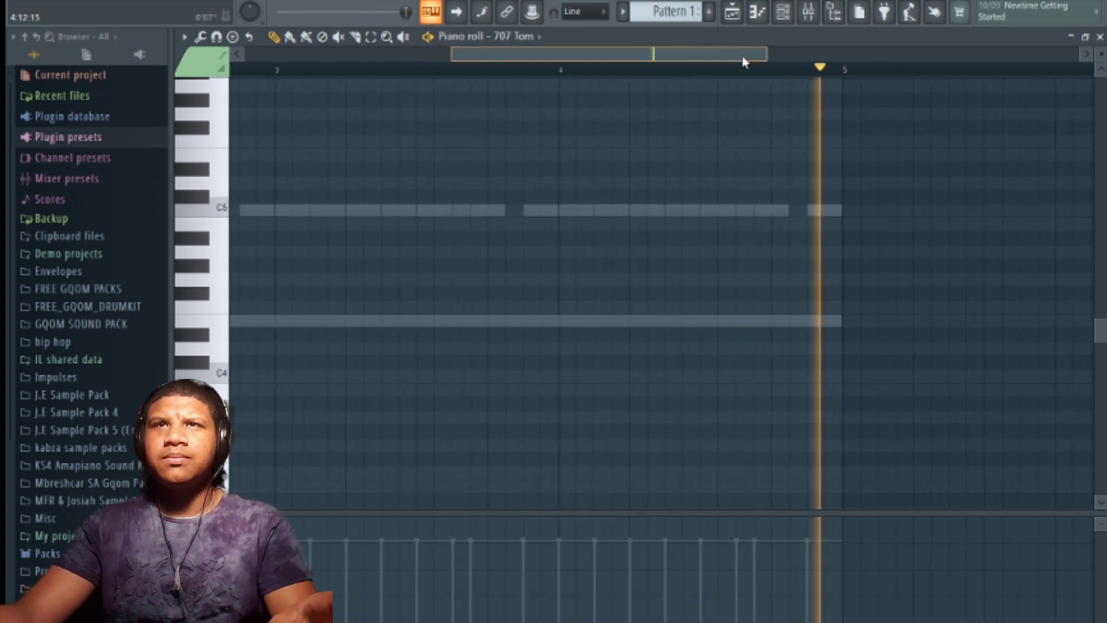
pyautogui.click(480, 211)
pyautogui.moveTo(637, 53); pyautogui.dragTo(840, 54)
pyautogui.moveTo(1092, 211); pyautogui.dragTo(975, 209)
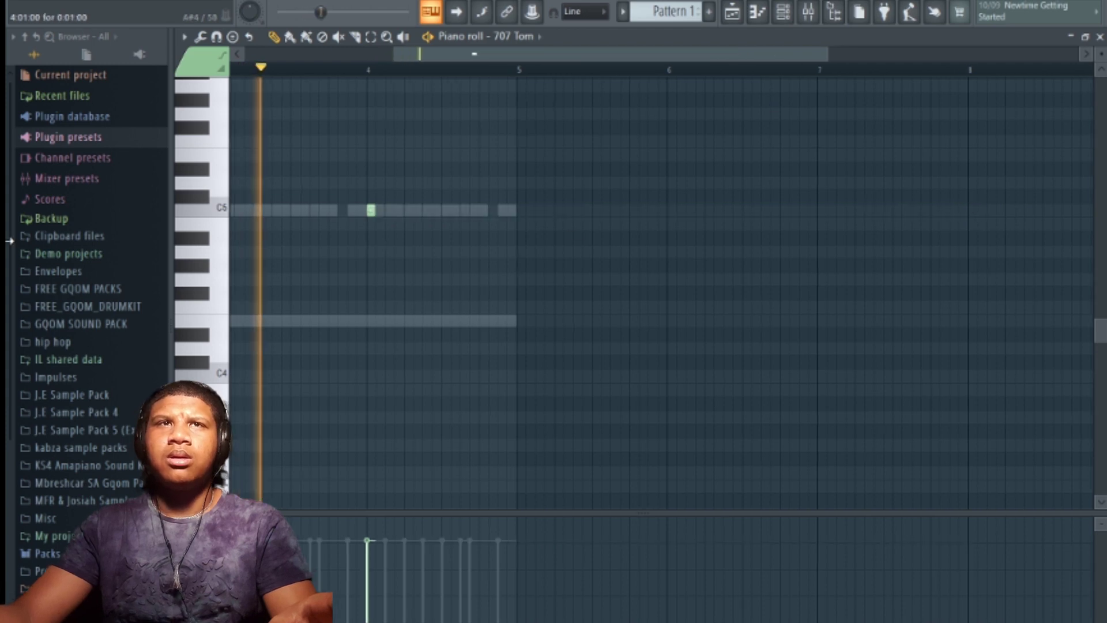
pyautogui.press('space')
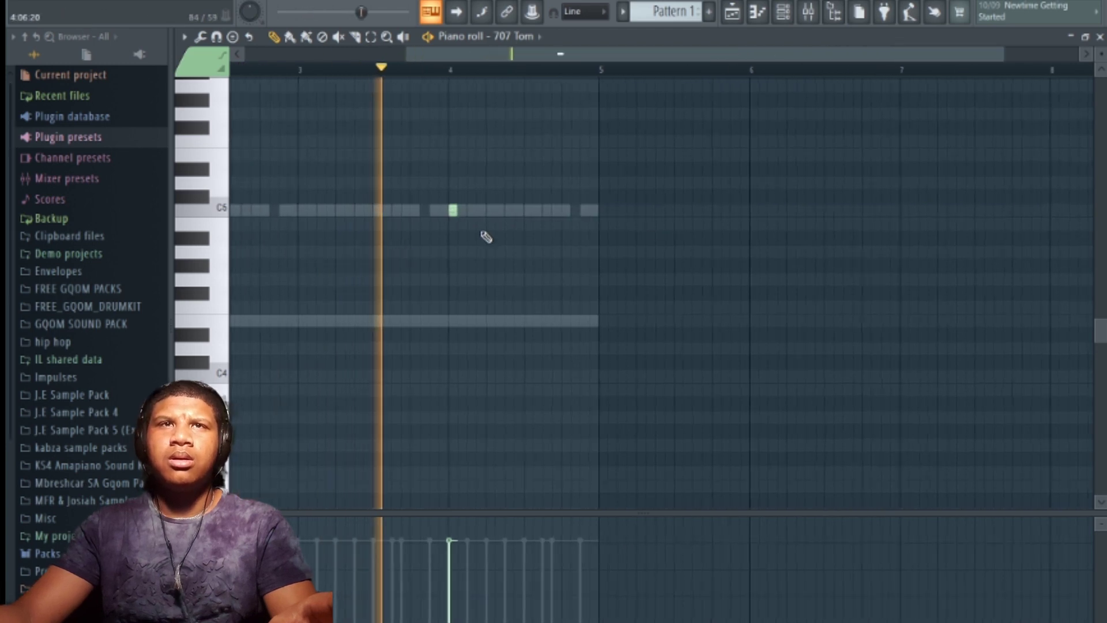
pyautogui.click(461, 224)
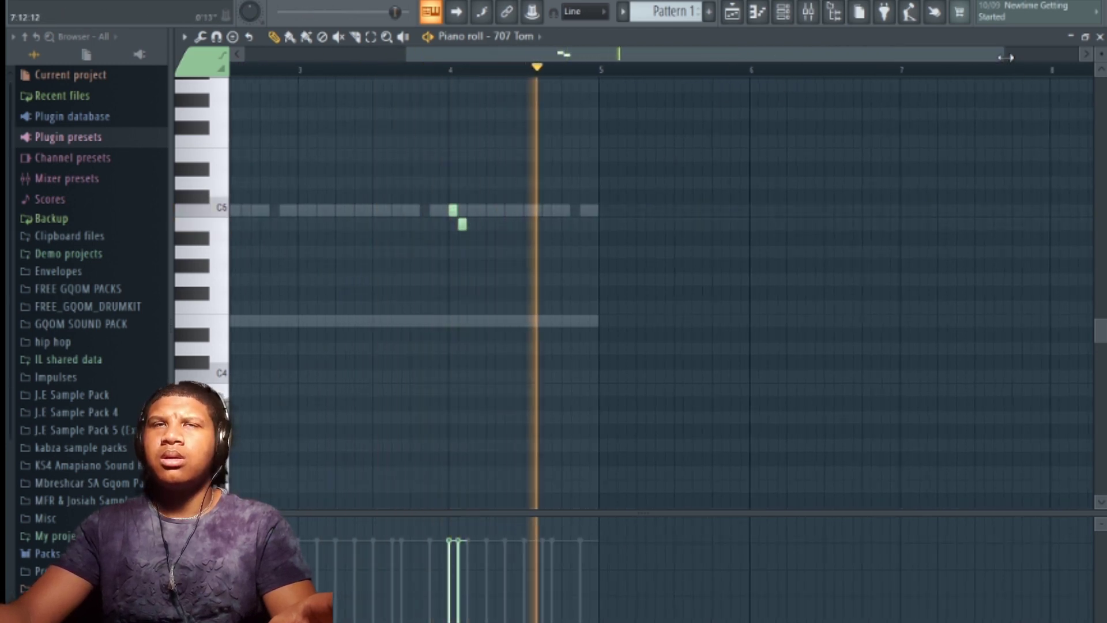
pyautogui.moveTo(1004, 53); pyautogui.dragTo(698, 65)
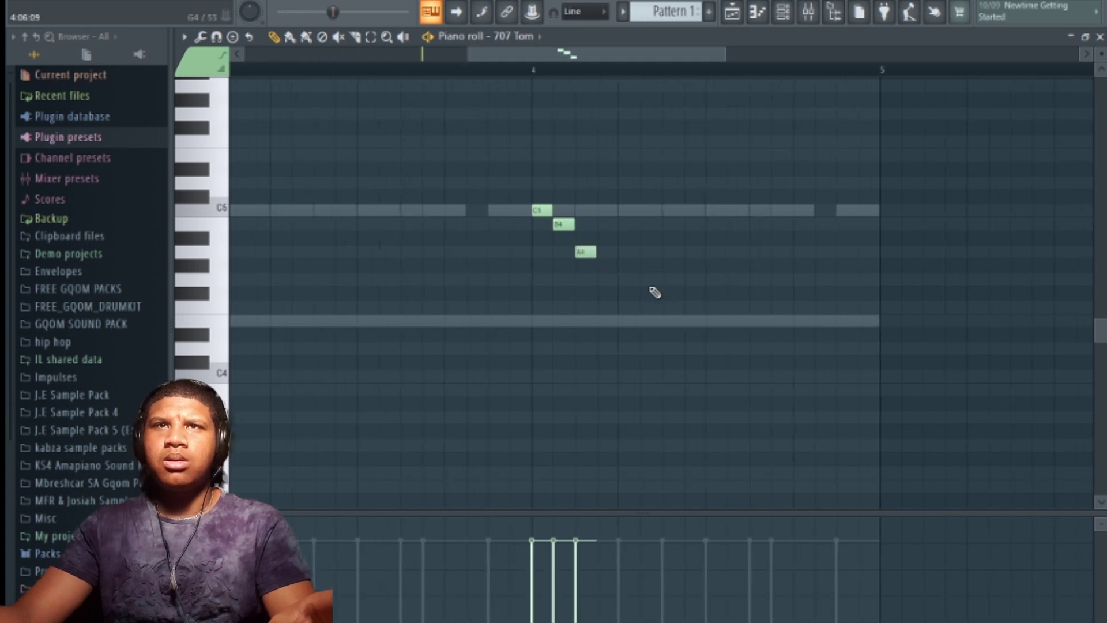
# Step: Continue the bar 4 tom fill with G4, F4, E4 and D#4 from step 7, plus four D4 notes from step 12
pyautogui.click(664, 279)
pyautogui.click(692, 307)
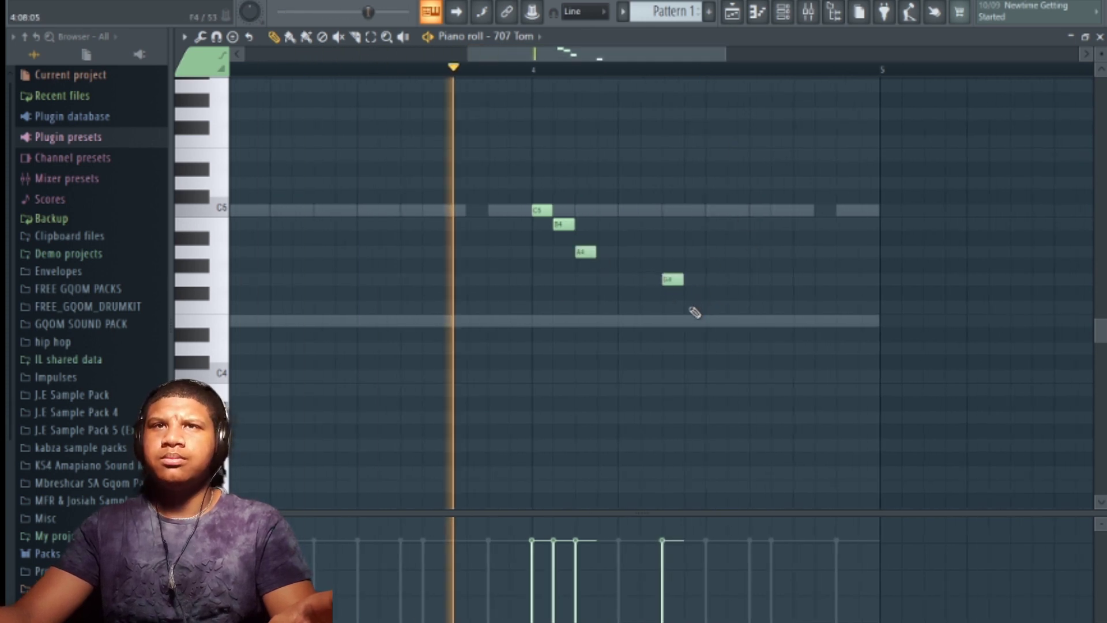
pyautogui.click(714, 321)
pyautogui.click(736, 335)
pyautogui.click(758, 349)
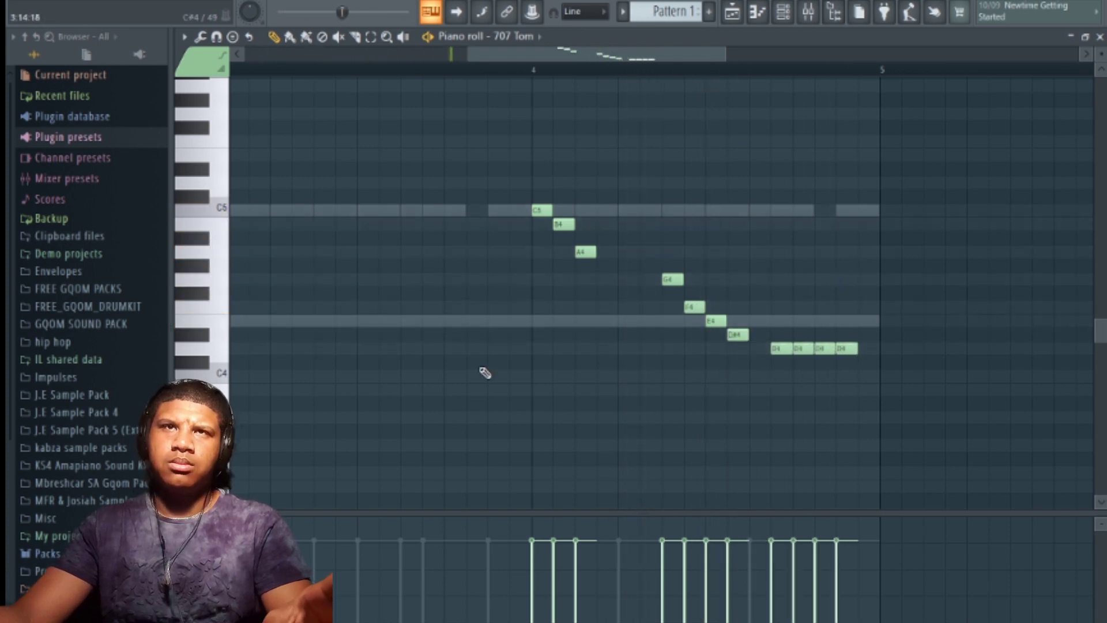
# Step: Raise the entire 707 Tom fill by one octave and deselect its notes
pyautogui.moveTo(485, 373); pyautogui.dragTo(946, 205)
pyautogui.hotkey('ctrl', 'Up')
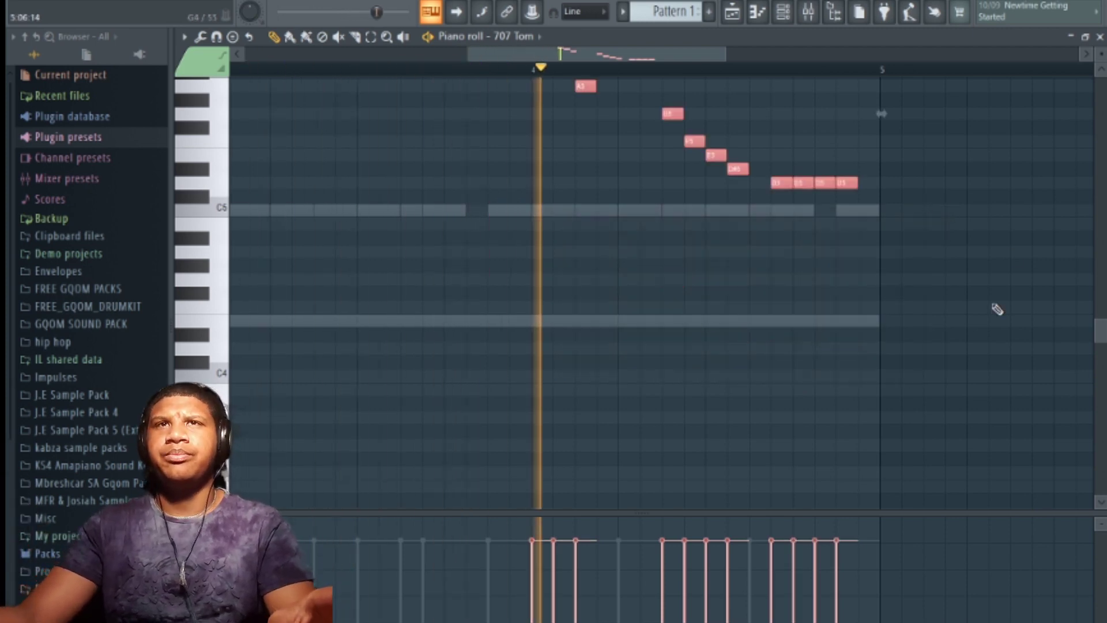
pyautogui.scroll(3, 998, 310)
pyautogui.hotkey('ctrl', 'd')
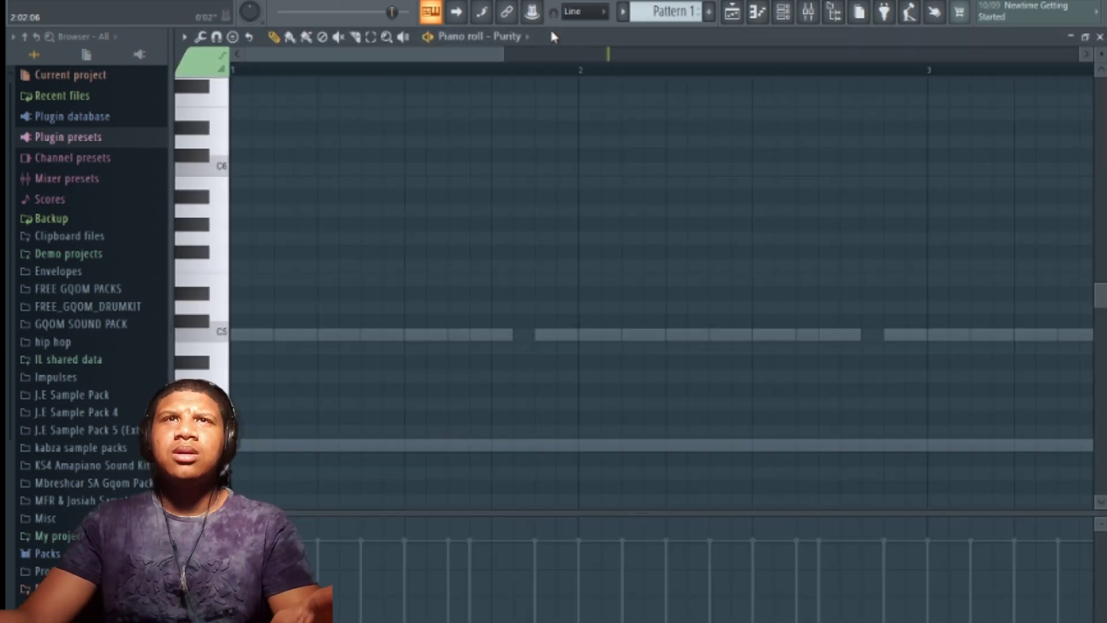
# Step: Place four E4 notes for Purity on steps 3, 7, 11 and 15 of bar 1
pyautogui.press('space')
pyautogui.moveTo(499, 55); pyautogui.dragTo(450, 55)
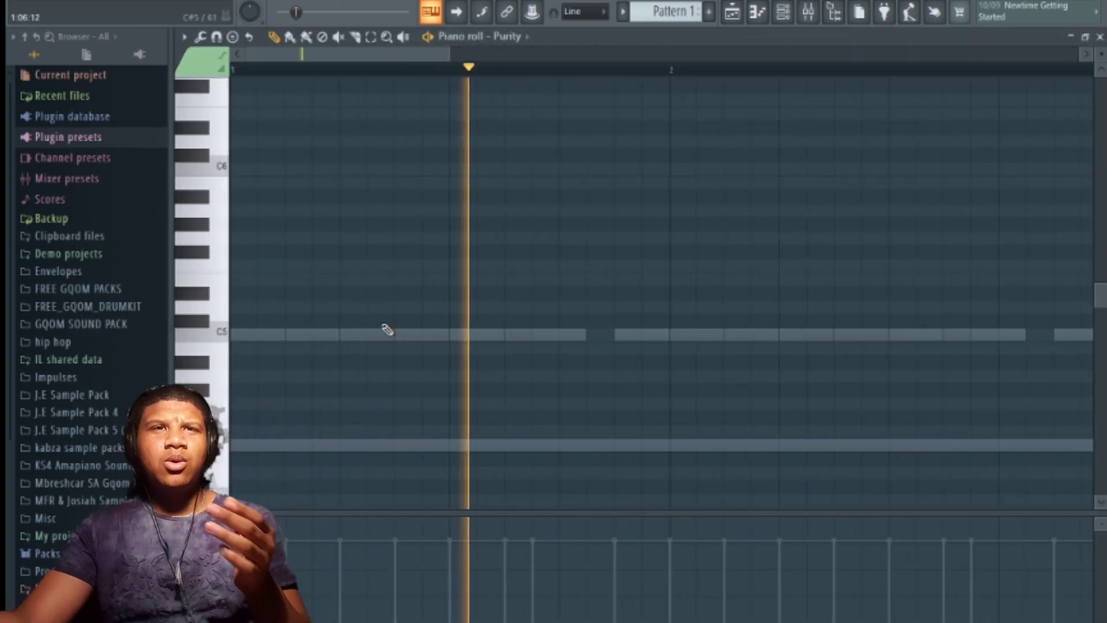
pyautogui.scroll(-2, 321, 450)
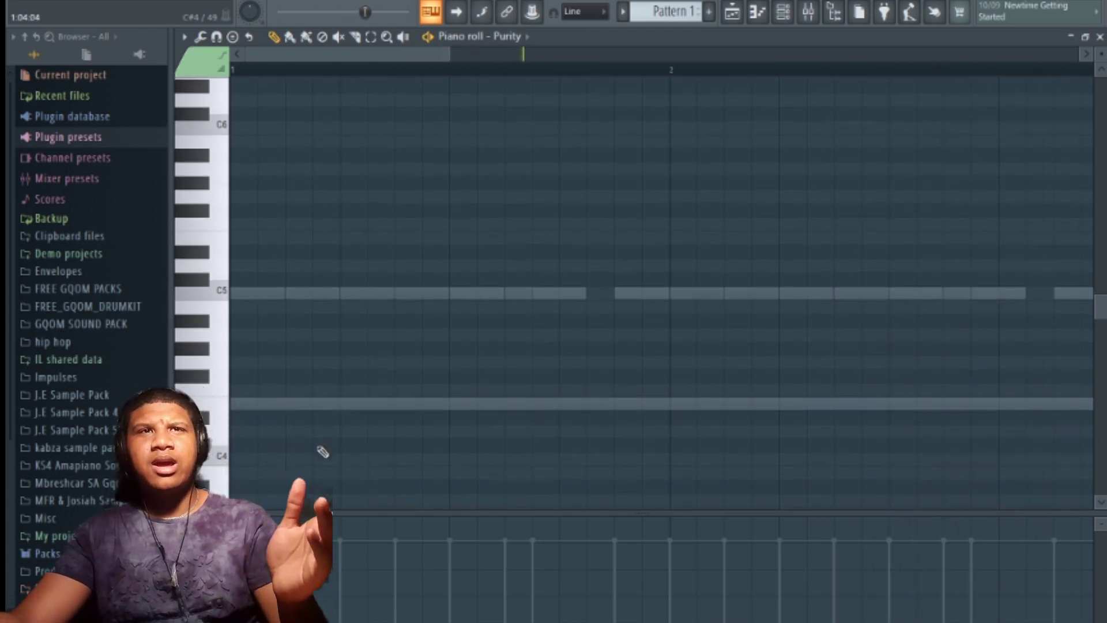
pyautogui.scroll(-2, 334, 465)
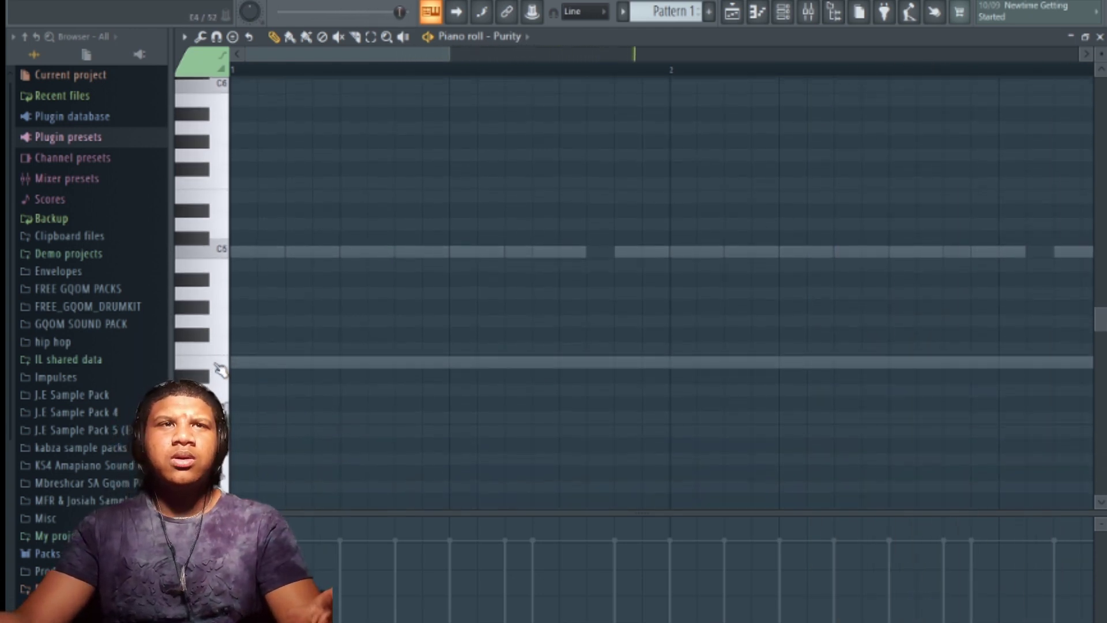
pyautogui.click(219, 367)
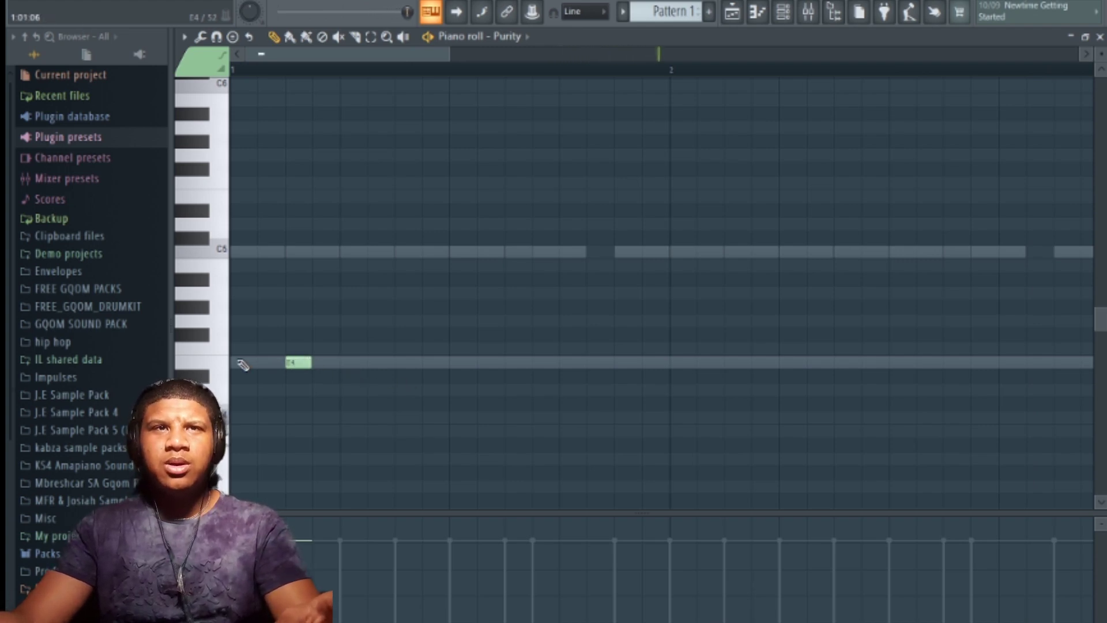
pyautogui.click(402, 363)
pyautogui.click(509, 363)
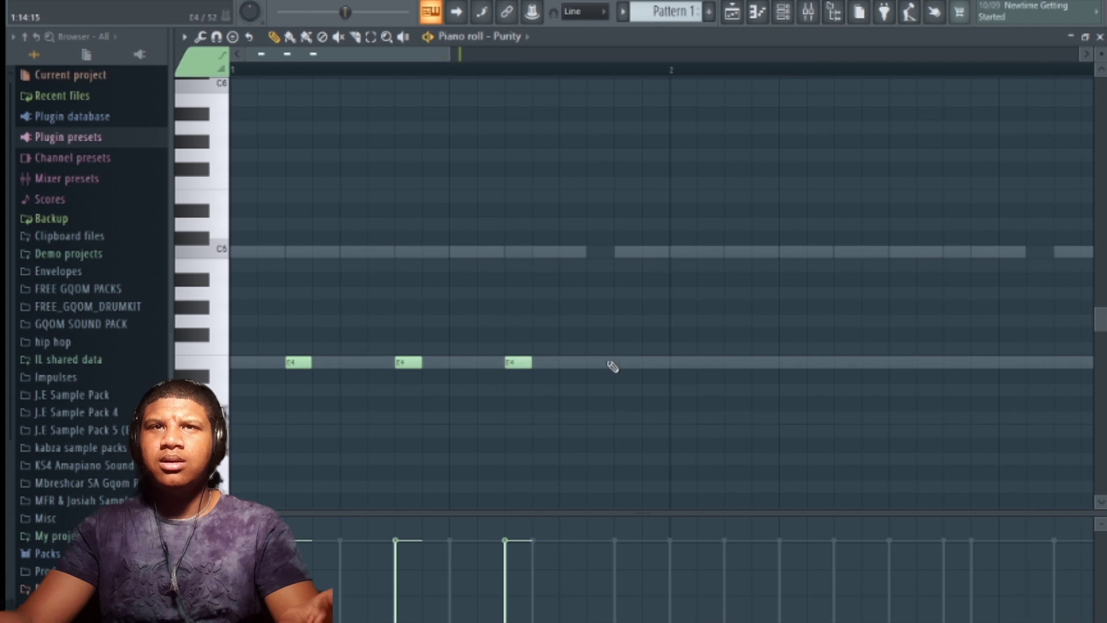
# Step: Duplicate the bar 1 Purity notes to fill bars 2 to 4, keeping the same four-step spacing
pyautogui.moveTo(452, 55); pyautogui.dragTo(1082, 56)
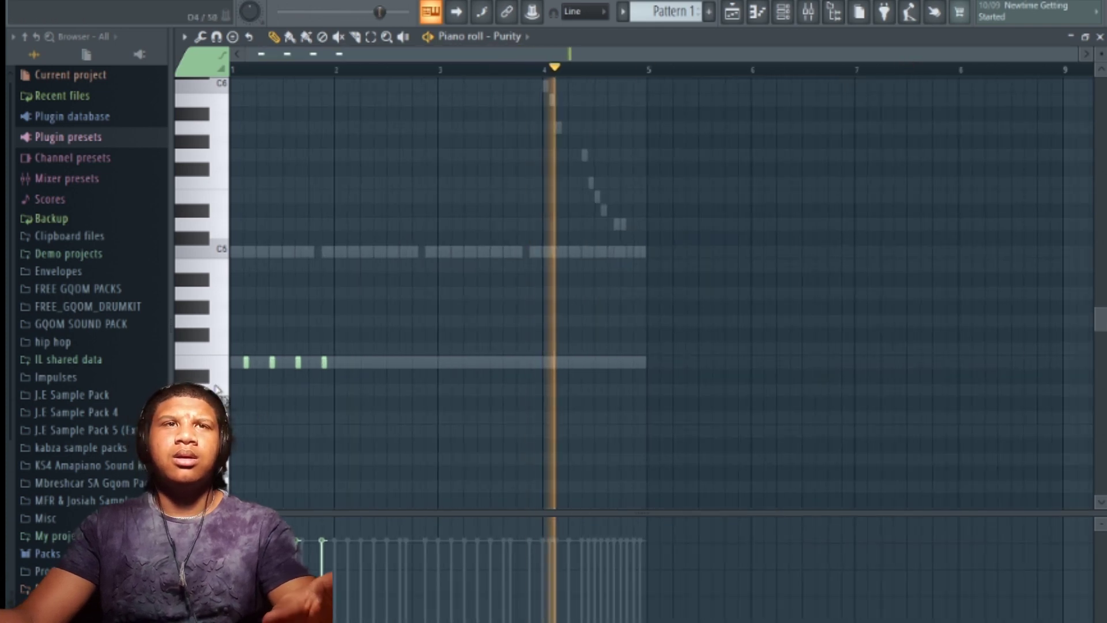
pyautogui.hotkey('ctrl', 'a')
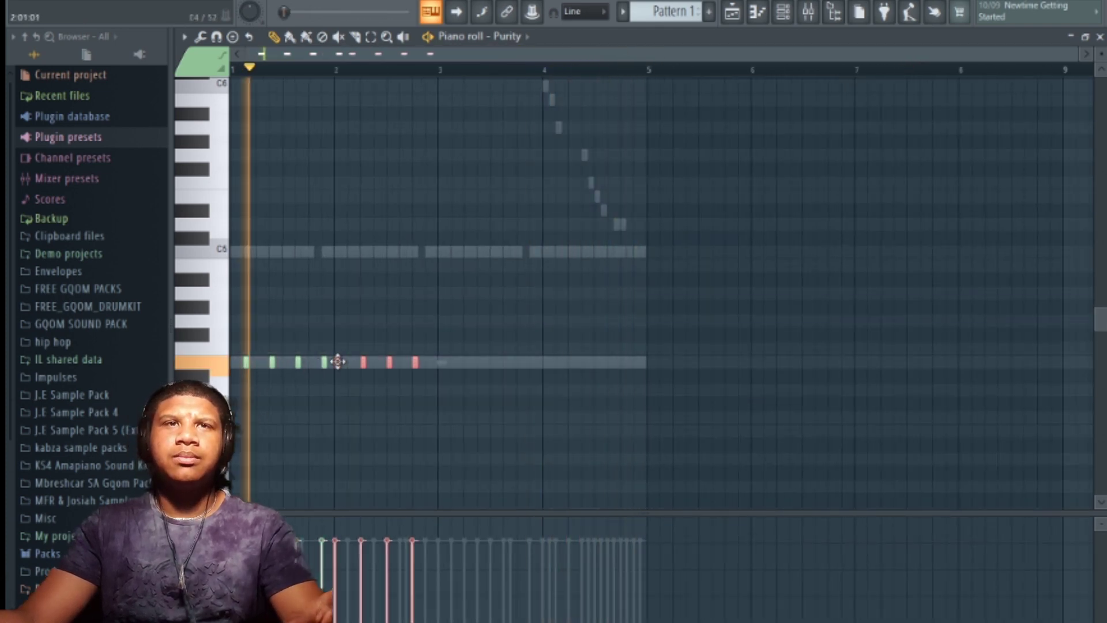
pyautogui.hotkey('ctrl', 'b')
pyautogui.hotkey('ctrl', 'b')
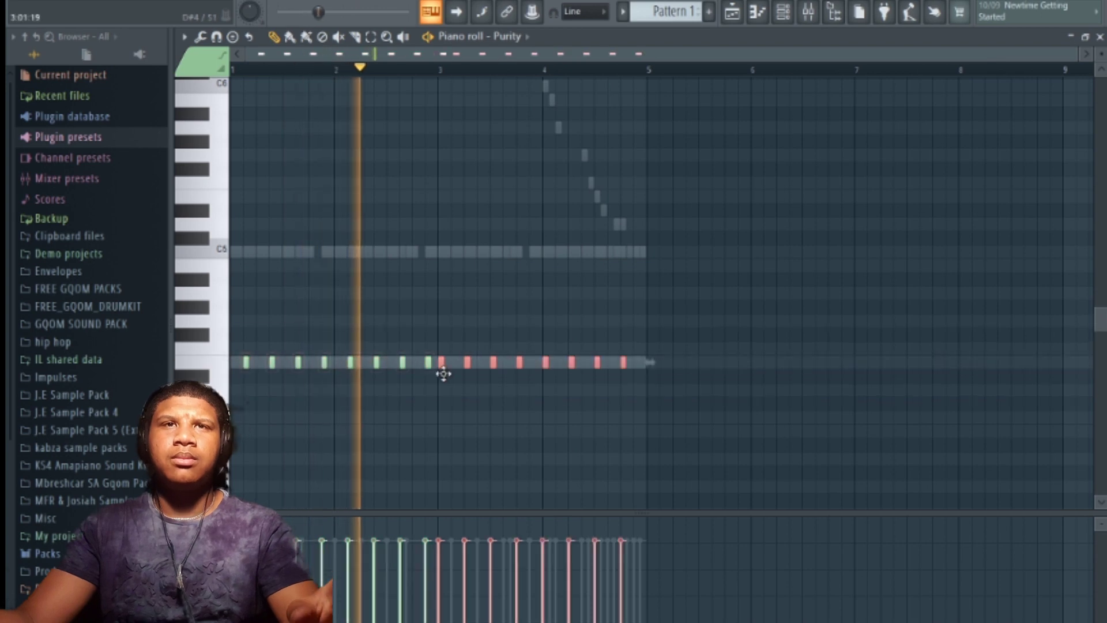
pyautogui.hotkey('ctrl', 'd')
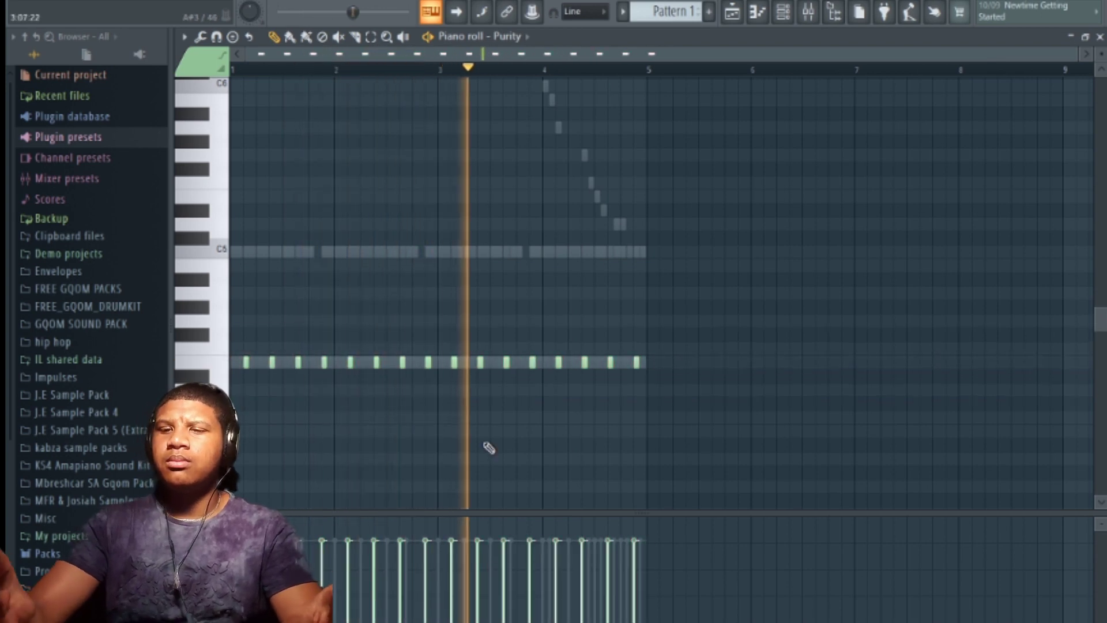
# Step: Transpose all Purity notes up one octave to E5
pyautogui.hotkey('ctrl', 'Up')
pyautogui.scroll(4, 1038, 134)
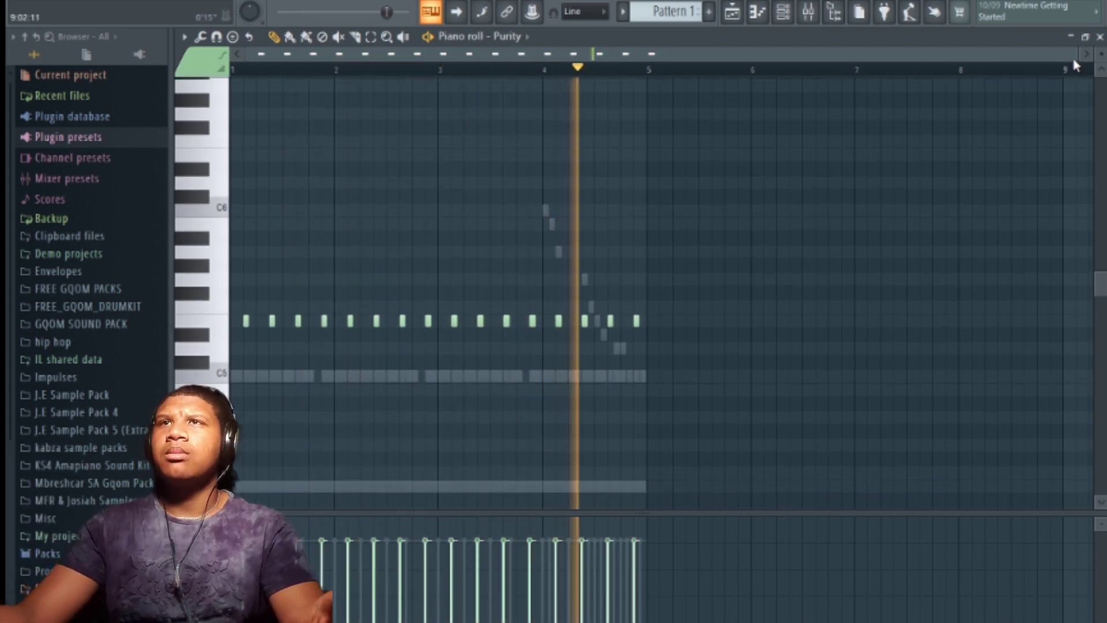
pyautogui.scroll(3, 621, 199)
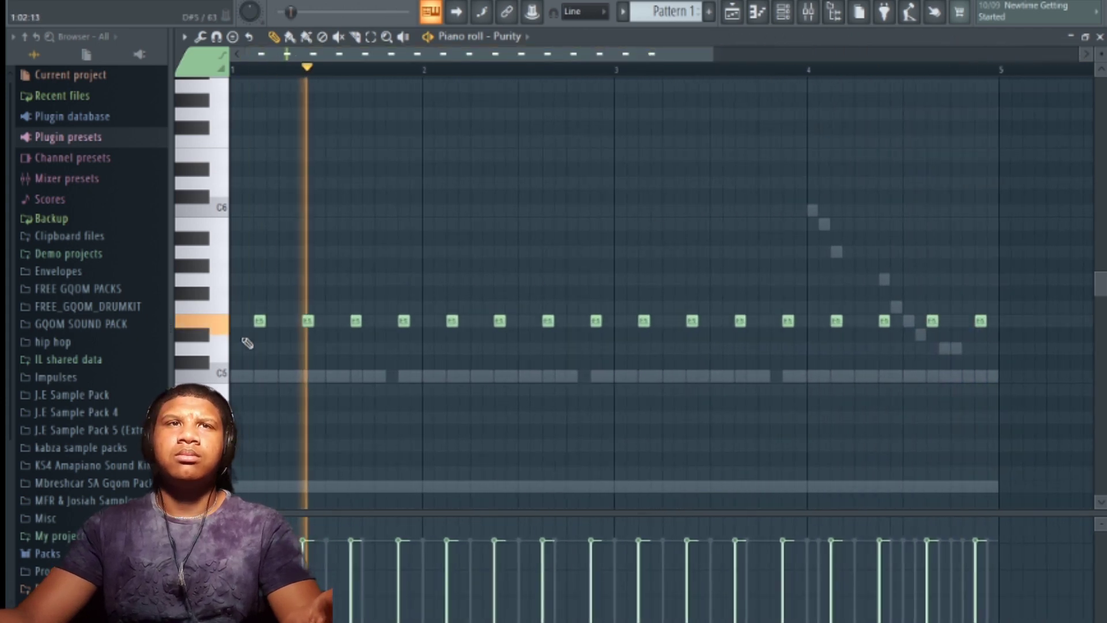
# Step: Copy the Purity E5 notes up to G5 and B5 to form chords, then return to the channel rack
pyautogui.hotkey('ctrl', 'a')
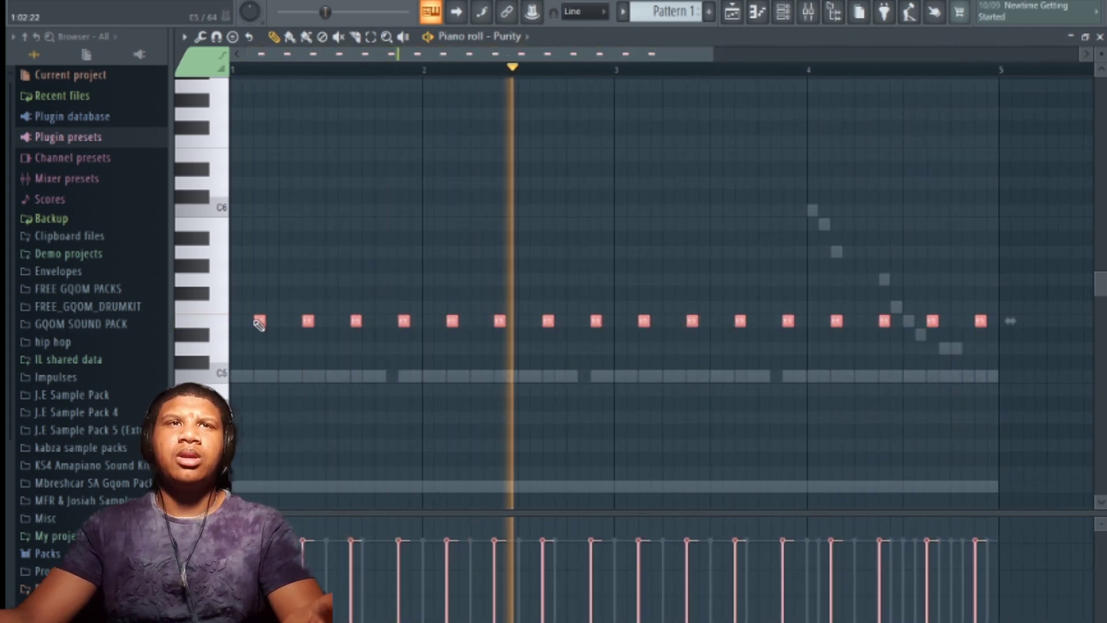
pyautogui.moveTo(256, 321); pyautogui.dragTo(257, 224)
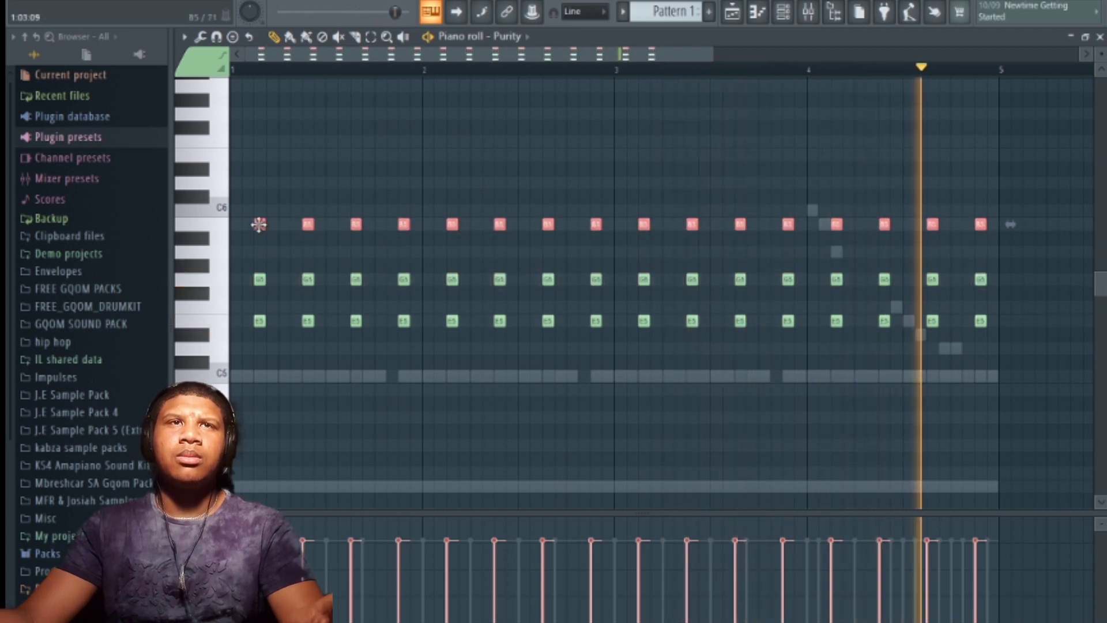
pyautogui.click(514, 153)
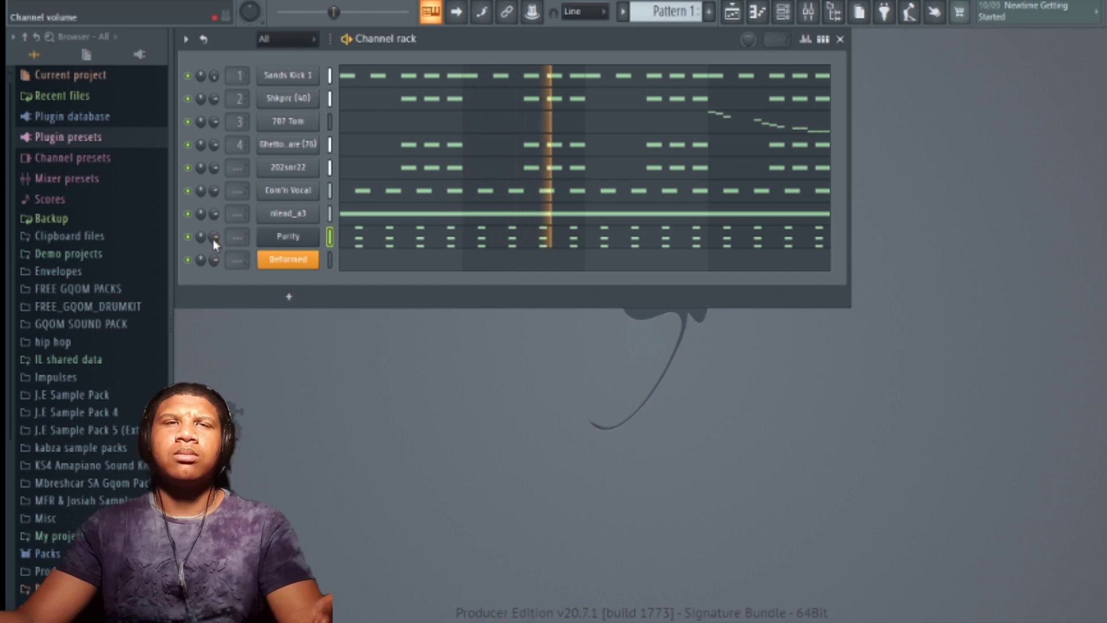
pyautogui.click(353, 264)
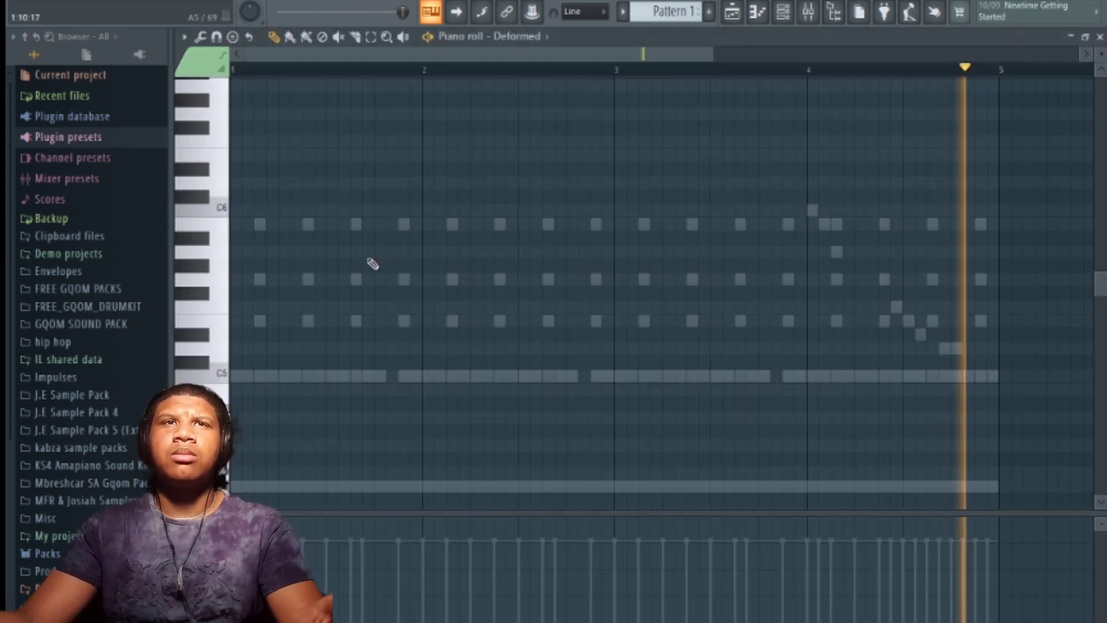
pyautogui.click(1100, 35)
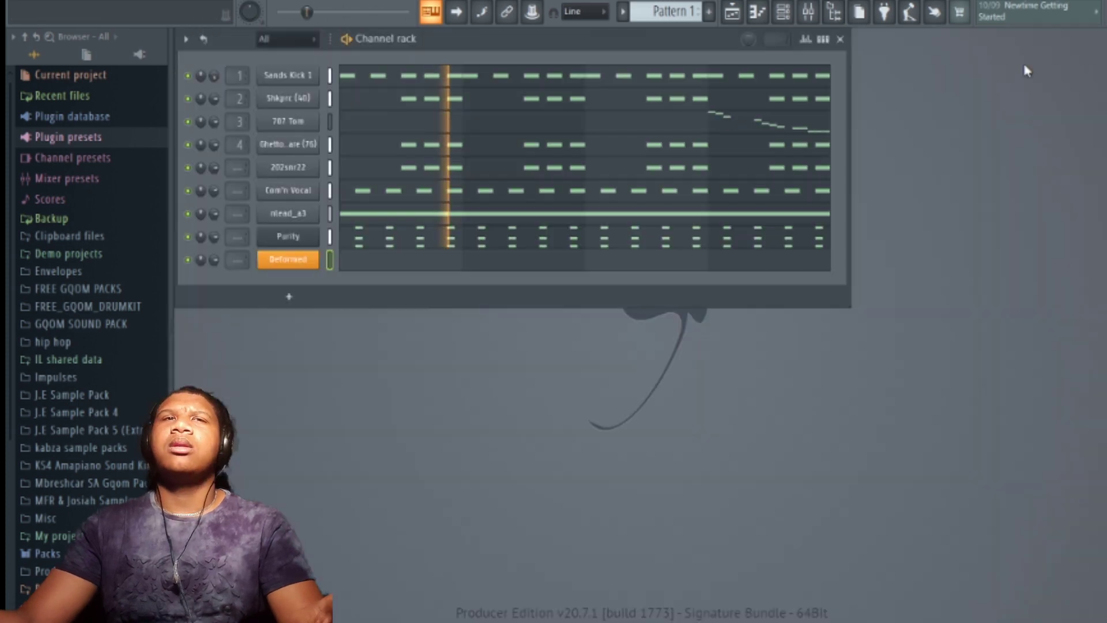
pyautogui.click(268, 254)
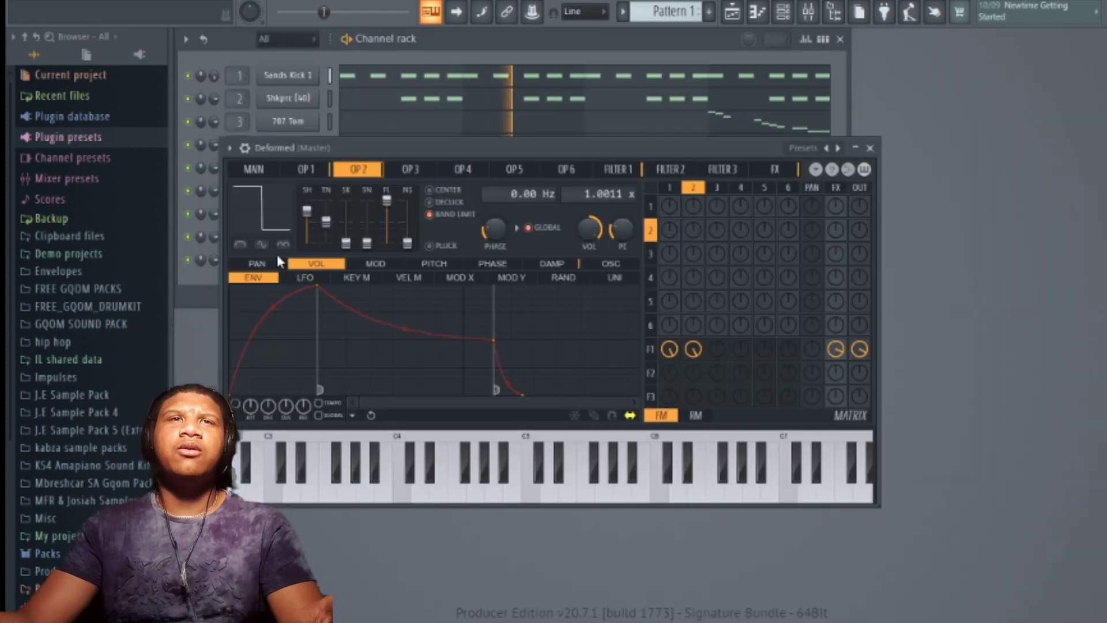
pyautogui.click(870, 148)
# Step: In Deformed's piano roll, place a four-step E4 on step 3 and a one-step C5 on step 7 of bar 1
pyautogui.click(395, 267)
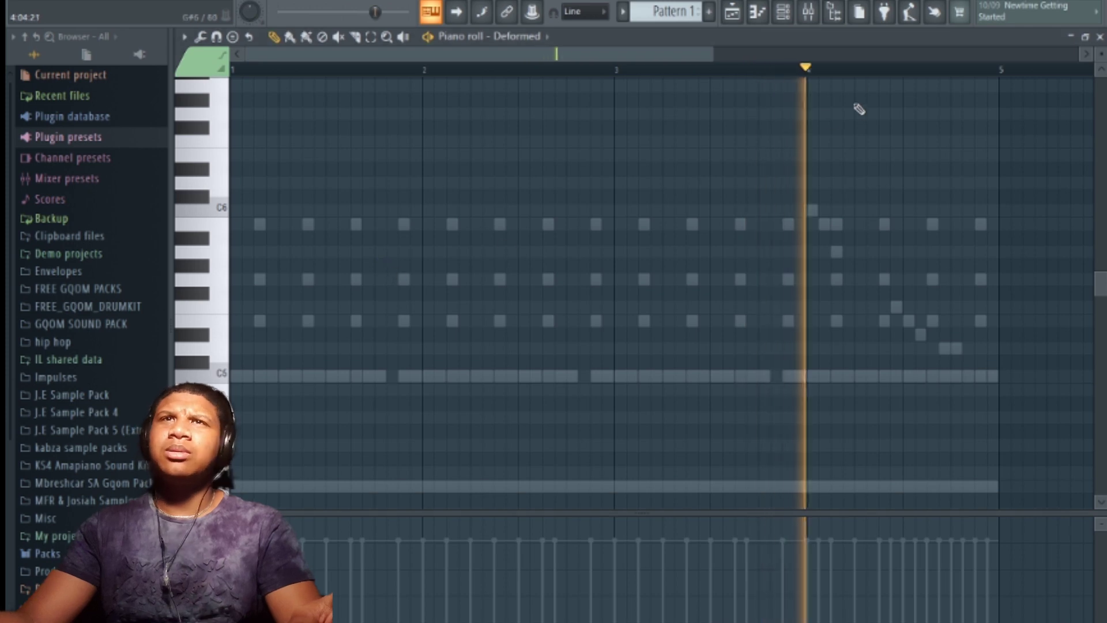
pyautogui.moveTo(714, 50); pyautogui.dragTo(397, 51)
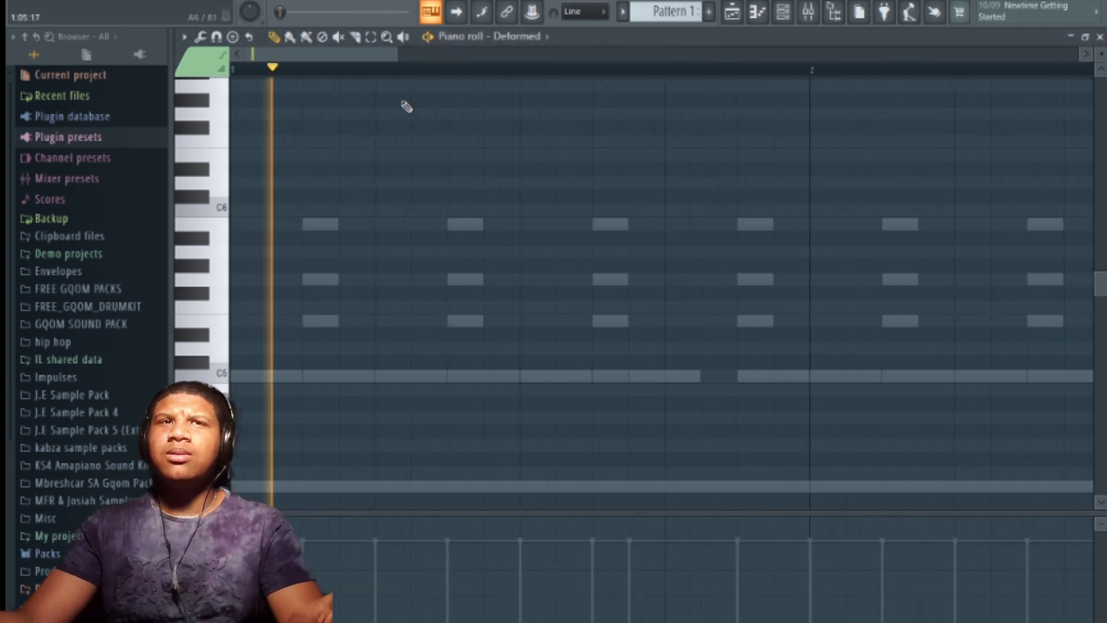
pyautogui.scroll(-4, 403, 144)
pyautogui.scroll(3, 457, 371)
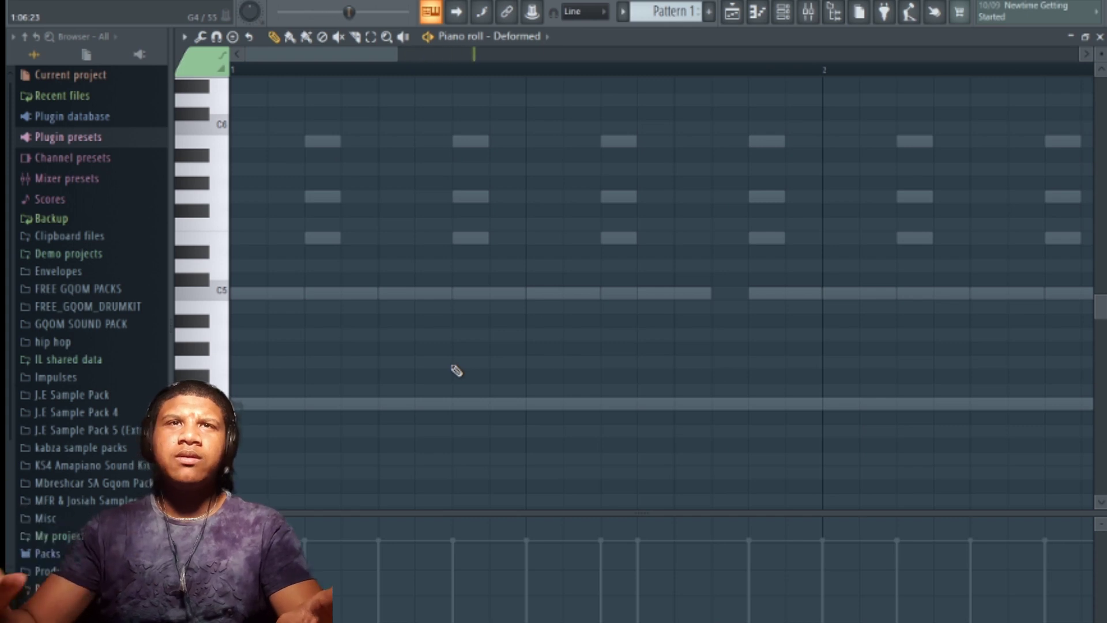
pyautogui.moveTo(397, 58); pyautogui.dragTo(368, 57)
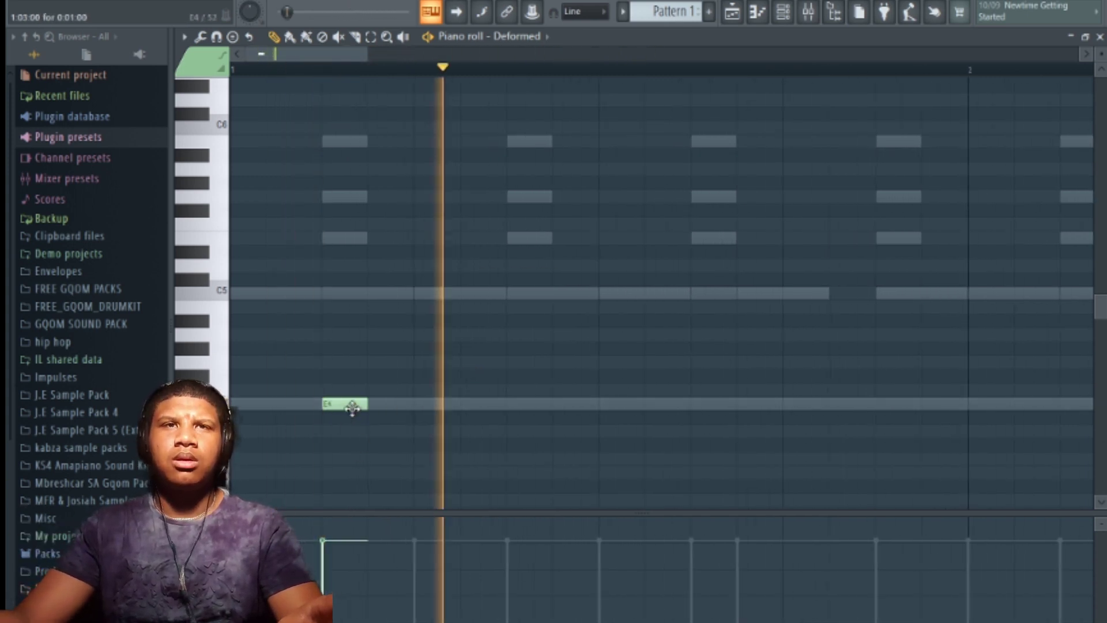
pyautogui.moveTo(367, 55); pyautogui.dragTo(409, 56)
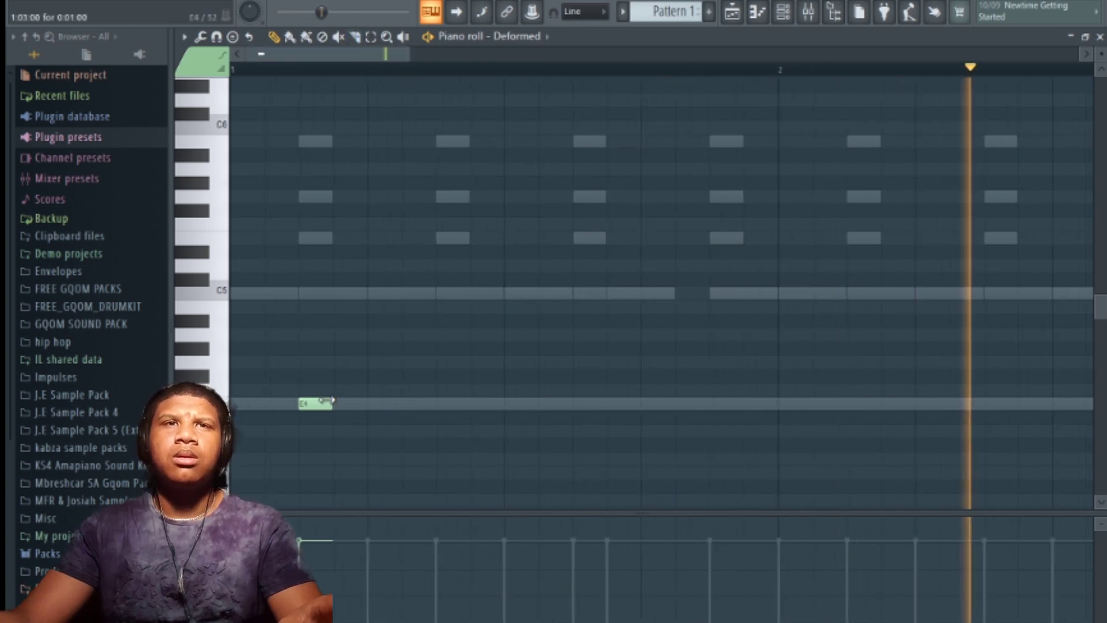
pyautogui.moveTo(327, 400); pyautogui.dragTo(353, 400)
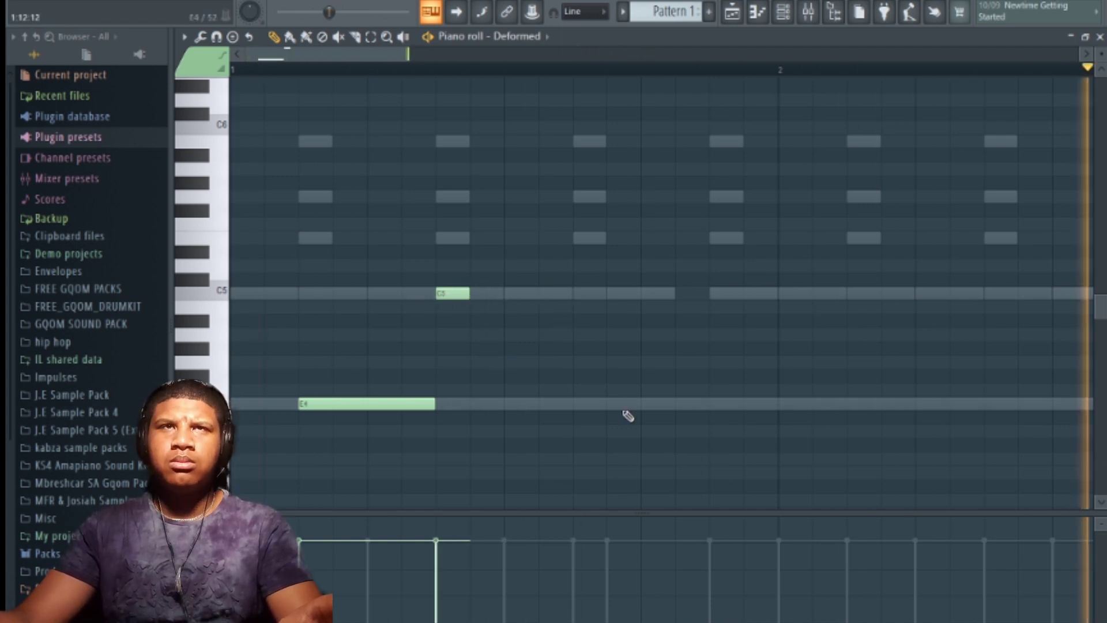
# Step: Continue the Deformed line with C5 on bar 1 step 15, then E5, a four-step D5 and one-step E4 on bar 2 steps 3, 7 and 11
pyautogui.scroll(-2, 420, 75)
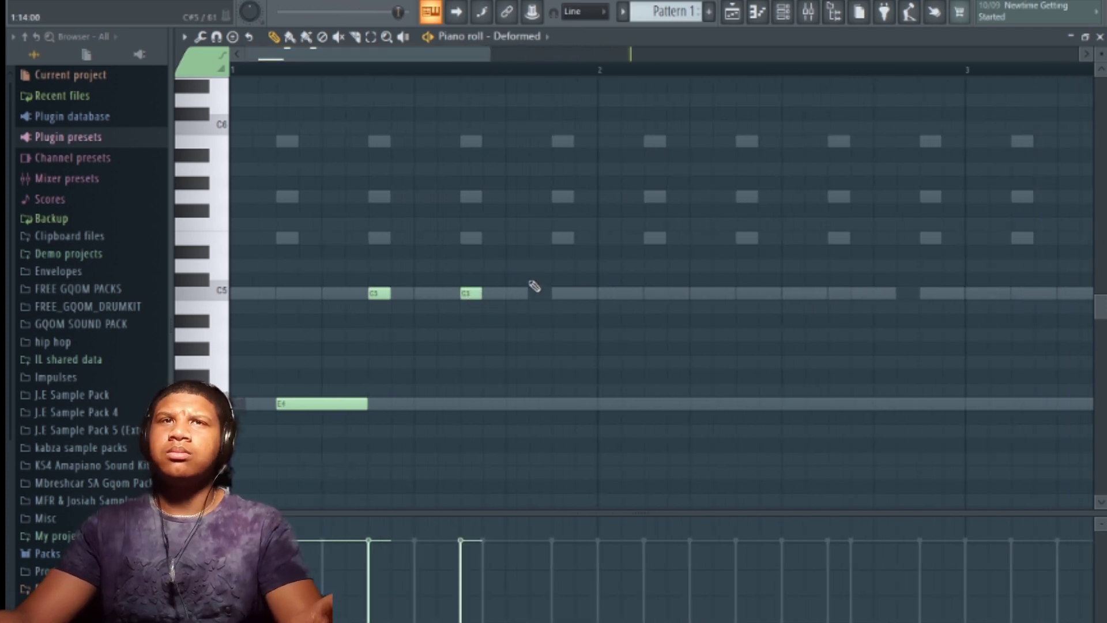
pyautogui.moveTo(472, 293); pyautogui.dragTo(564, 293)
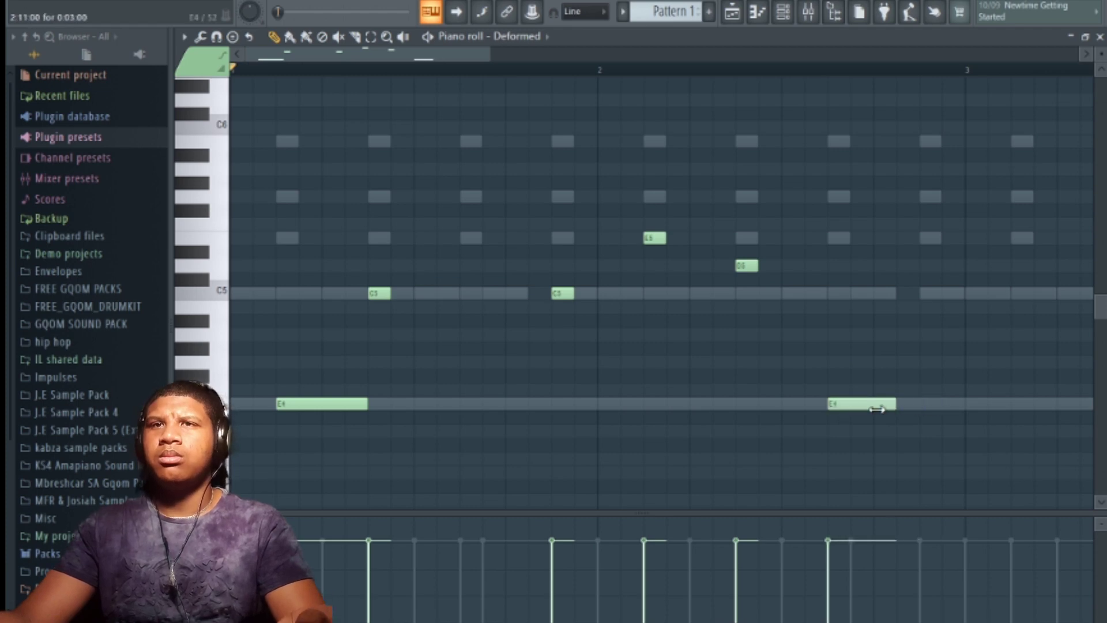
pyautogui.moveTo(761, 262); pyautogui.dragTo(815, 297)
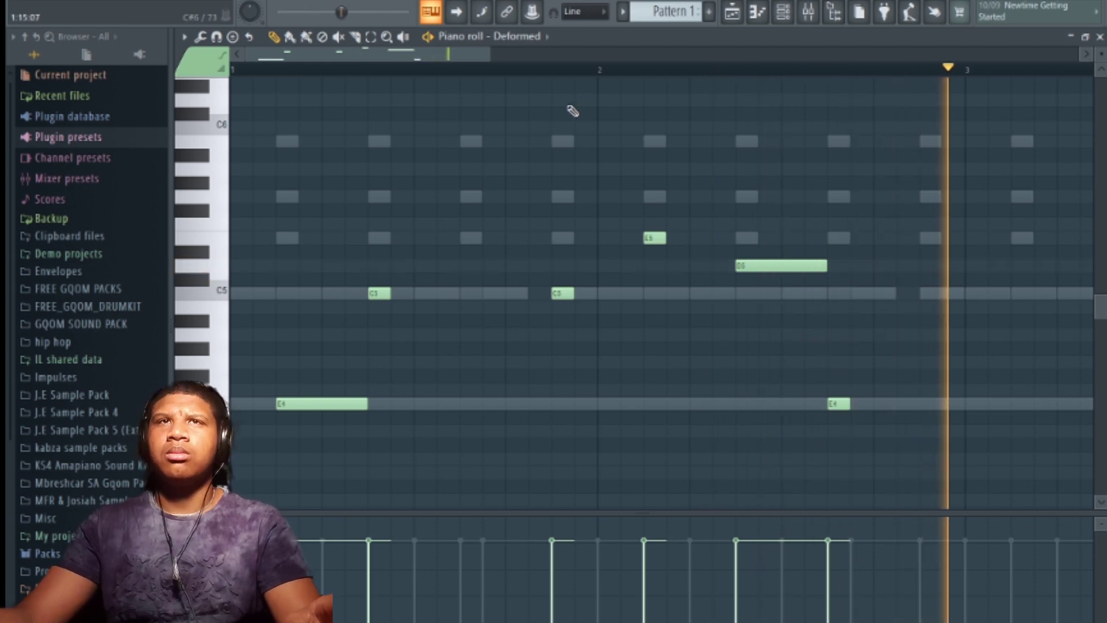
# Step: Stack four-step E5, G5 and B5 notes above the opening E4 on step 3 of bar 1
pyautogui.scroll(-1, 607, 146)
pyautogui.scroll(-3, 721, 217)
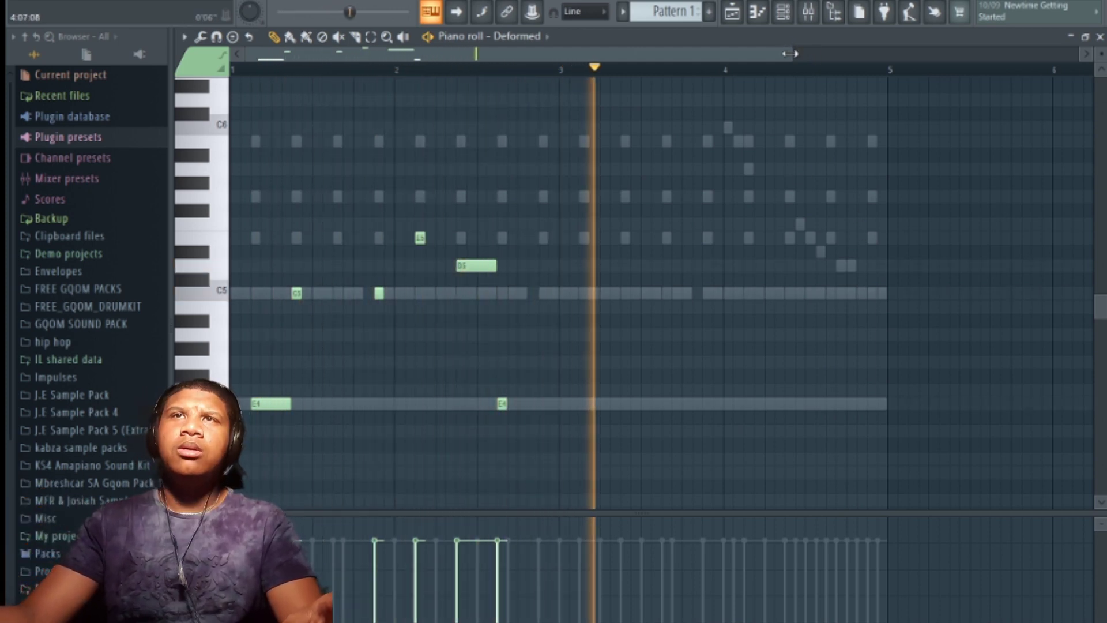
pyautogui.scroll(3, 402, 263)
pyautogui.scroll(1, 403, 263)
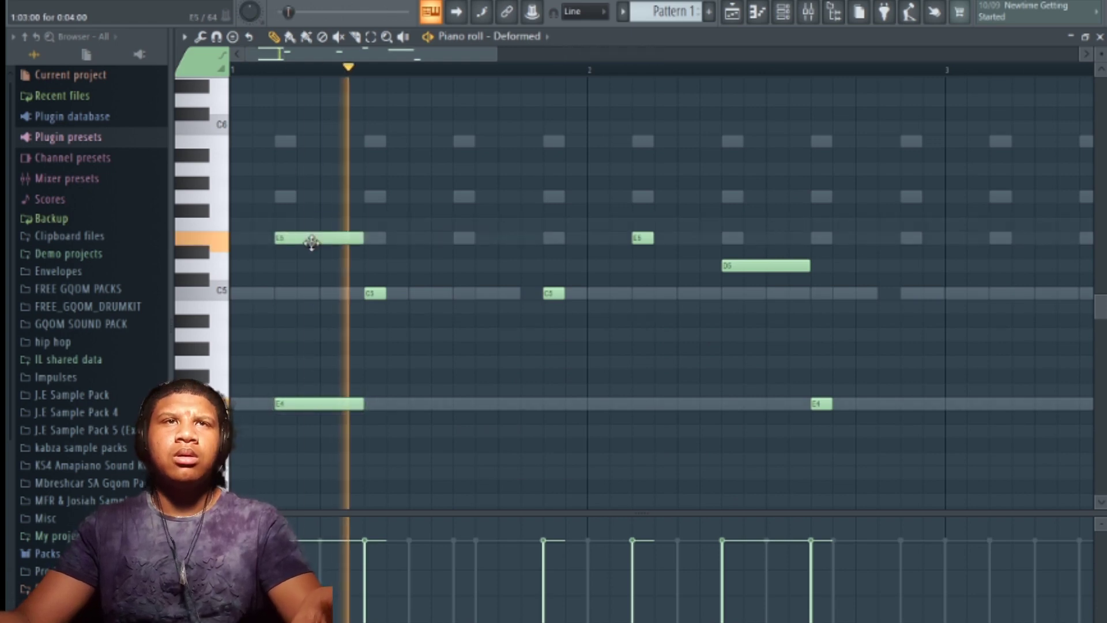
pyautogui.moveTo(312, 242); pyautogui.dragTo(316, 199)
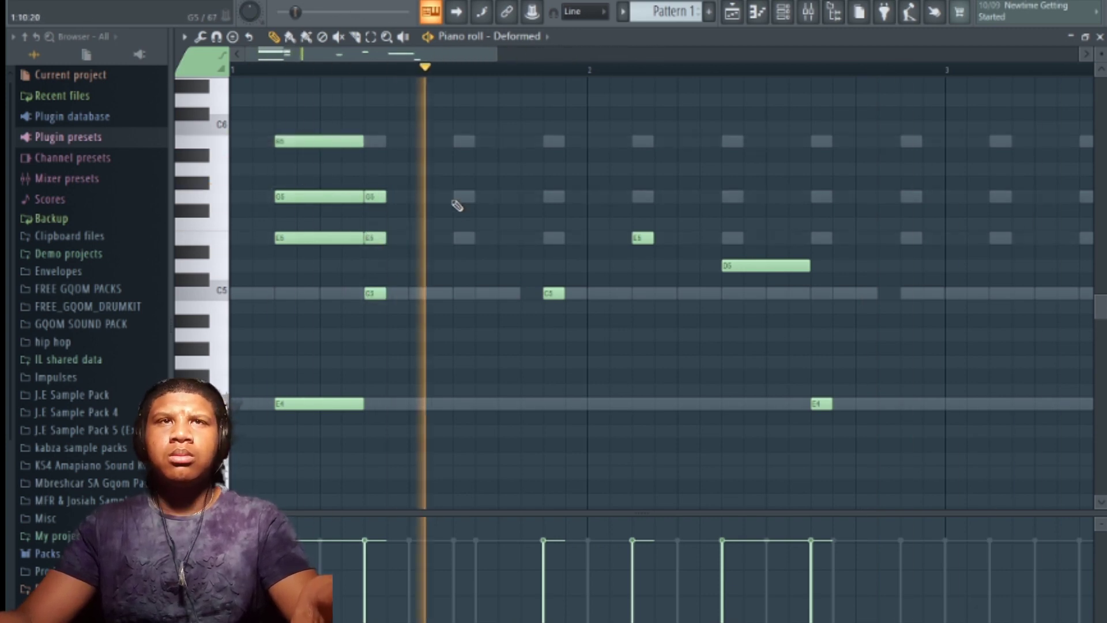
# Step: Stack C6, E6 and G6 above the C5 notes on steps 7 and 15 of bar 1
pyautogui.scroll(2, 407, 338)
pyautogui.moveTo(371, 350); pyautogui.dragTo(400, 249)
pyautogui.hotkey('ctrl', 'Up')
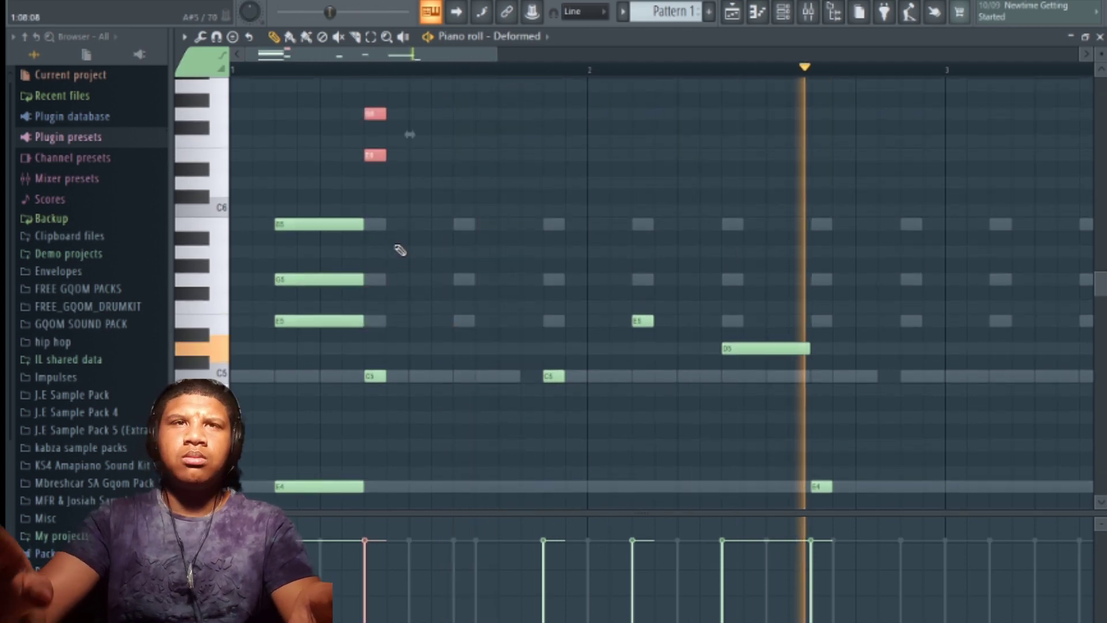
pyautogui.click(383, 249)
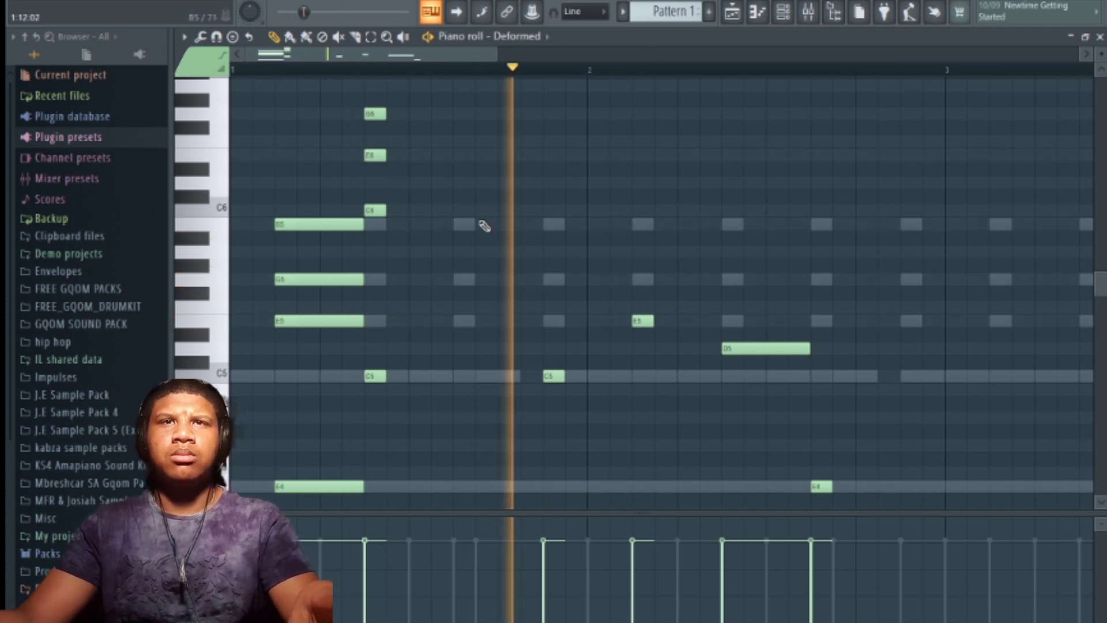
pyautogui.moveTo(550, 380); pyautogui.dragTo(545, 214)
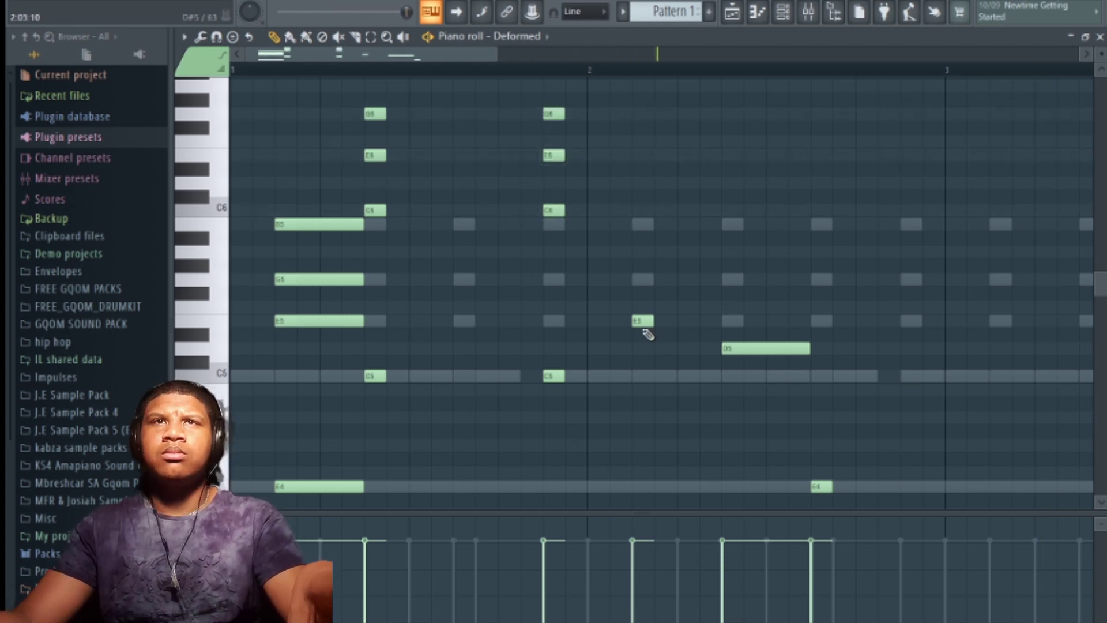
# Step: Add E6, G6 and B6 above the E5 note on step 3 of bar 2
pyautogui.moveTo(642, 324); pyautogui.dragTo(646, 114)
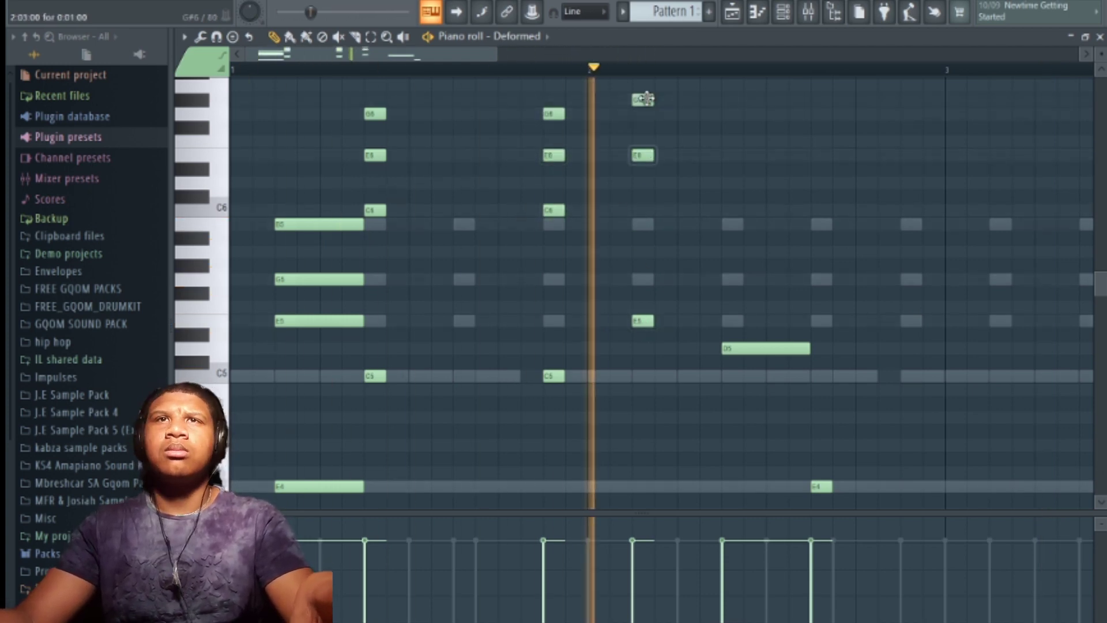
pyautogui.scroll(3, 646, 115)
pyautogui.moveTo(641, 237); pyautogui.dragTo(646, 180)
# Step: Build a four-step D6, F#6 and A6 chord above the D5 note on step 7 of bar 2
pyautogui.moveTo(495, 49); pyautogui.dragTo(602, 49)
pyautogui.scroll(-3, 625, 175)
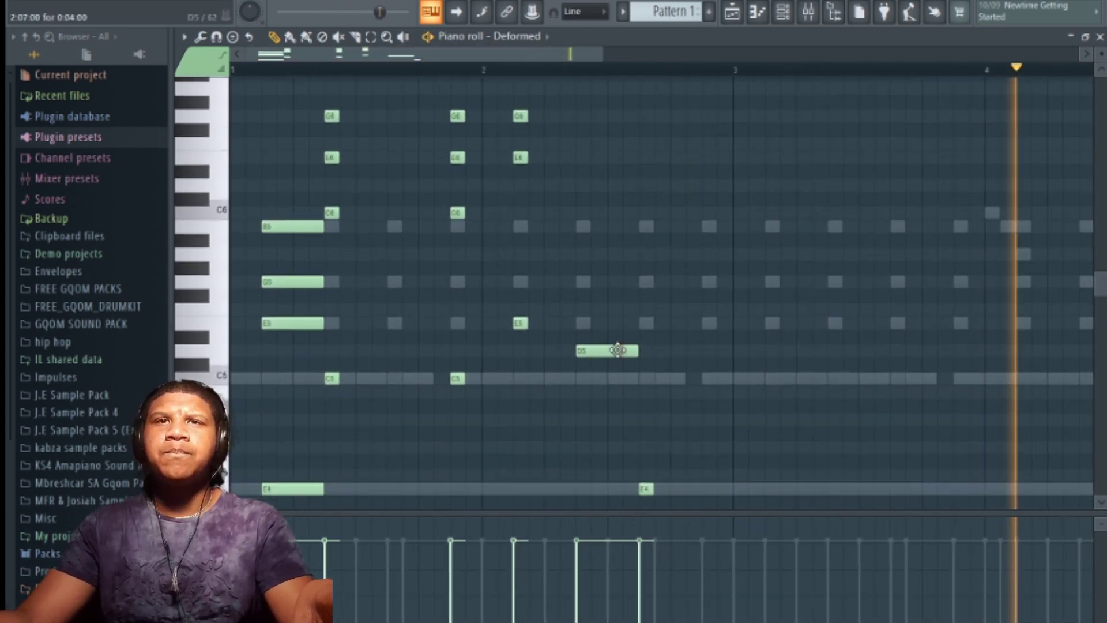
pyautogui.scroll(2, 603, 201)
pyautogui.click(603, 196)
pyautogui.moveTo(603, 202); pyautogui.dragTo(600, 276)
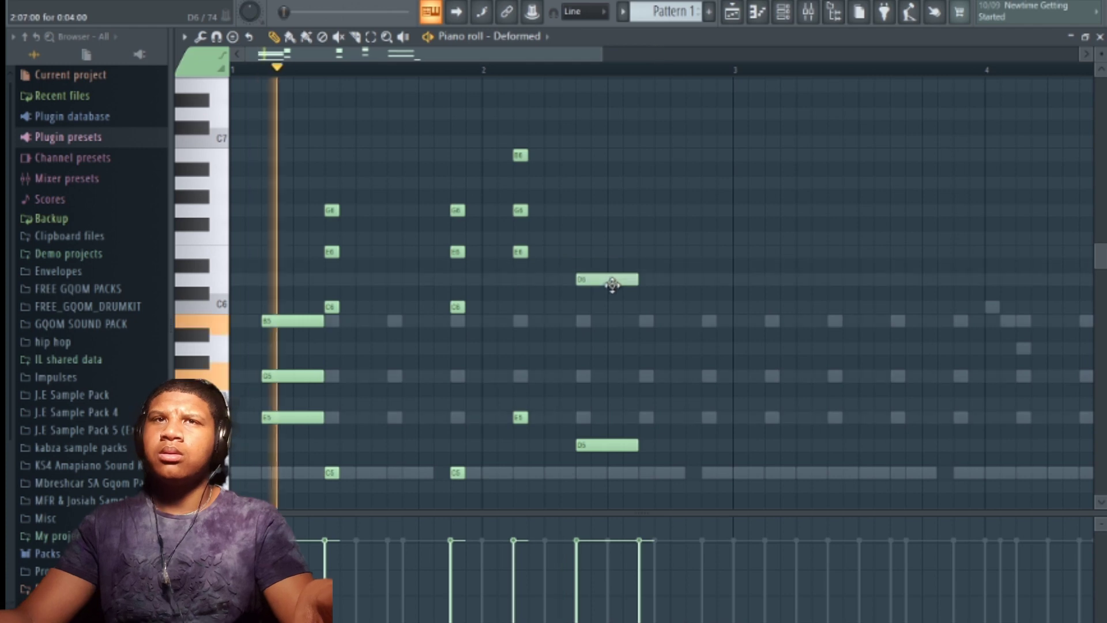
pyautogui.click(611, 236)
pyautogui.click(617, 184)
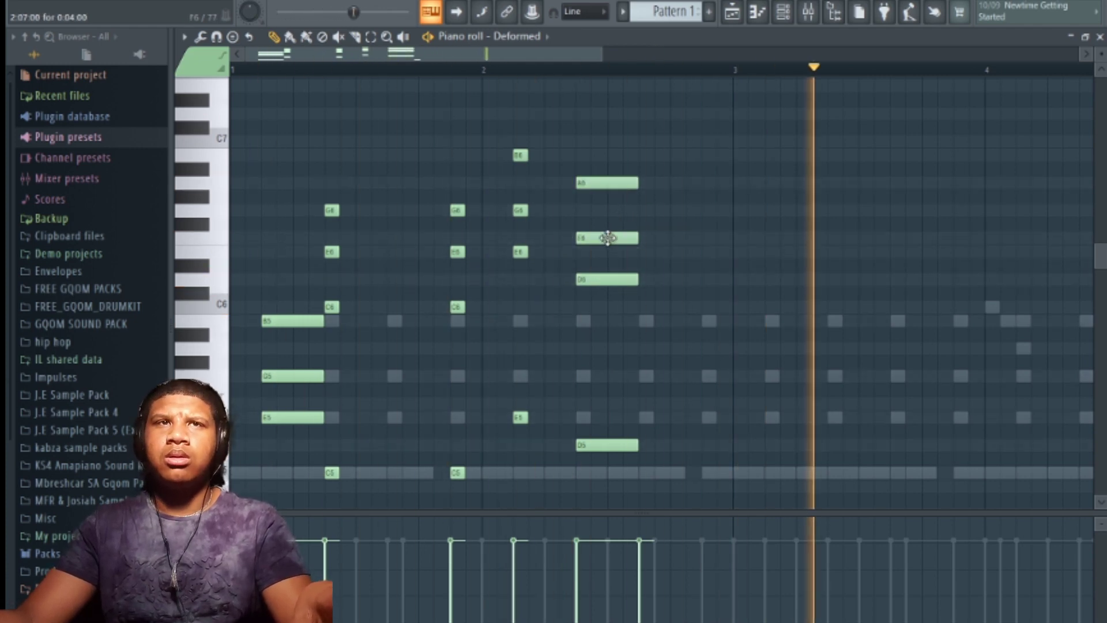
pyautogui.scroll(-3, 619, 260)
pyautogui.scroll(2, 640, 271)
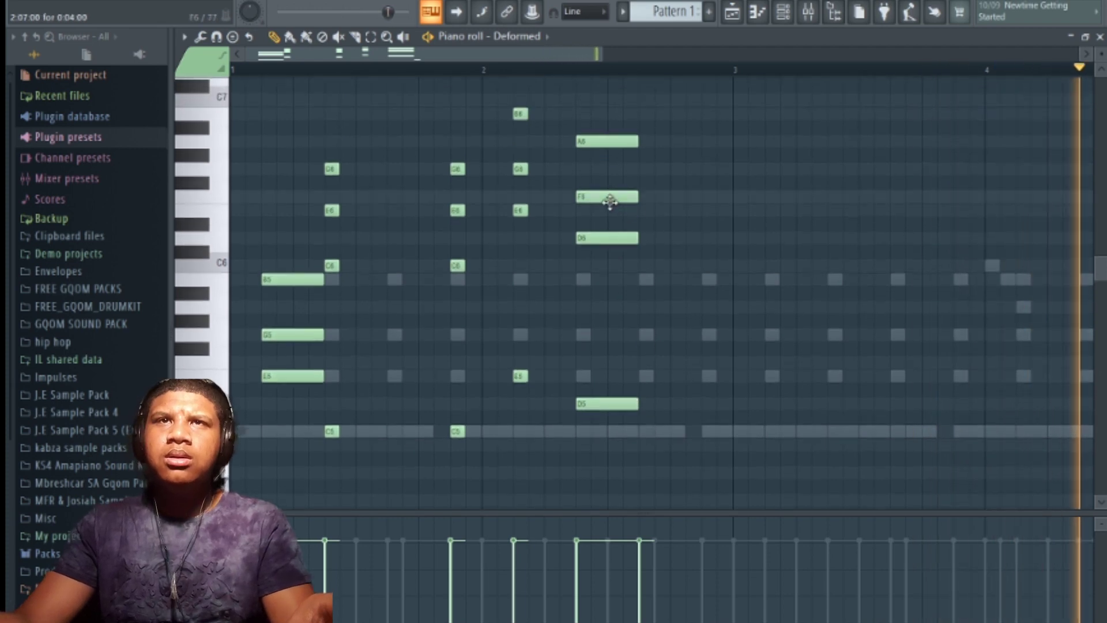
pyautogui.scroll(-5, 705, 248)
pyautogui.scroll(5, 709, 247)
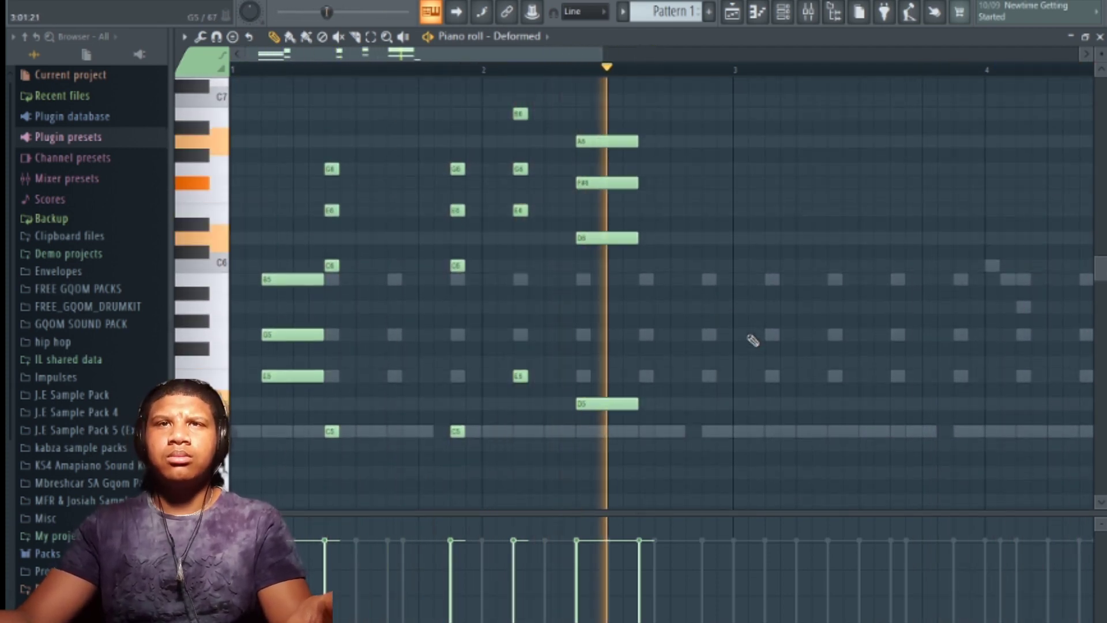
# Step: Add an E5 above the short E4 on step 11 of bar 2, then return to the channel rack
pyautogui.scroll(-6, 651, 376)
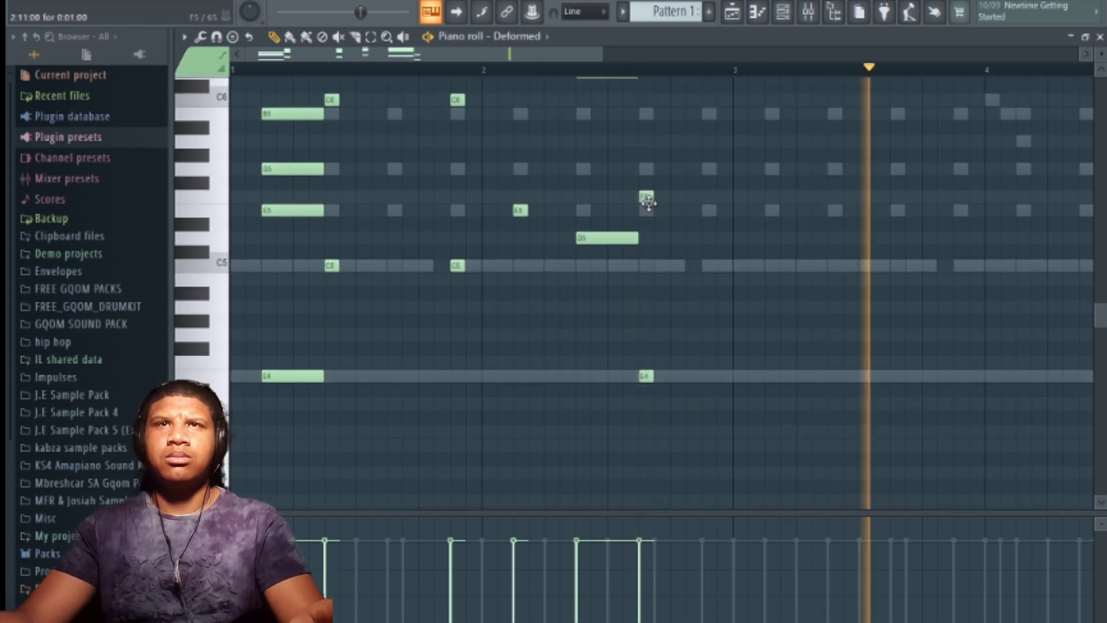
pyautogui.click(646, 210)
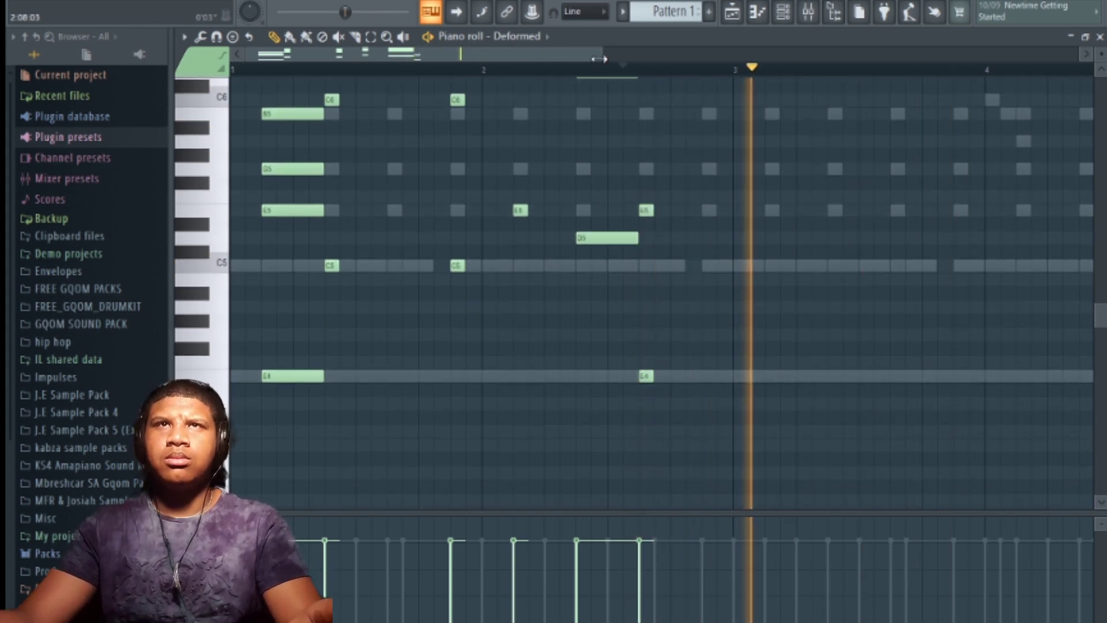
pyautogui.scroll(-2, 631, 75)
pyautogui.click(1099, 36)
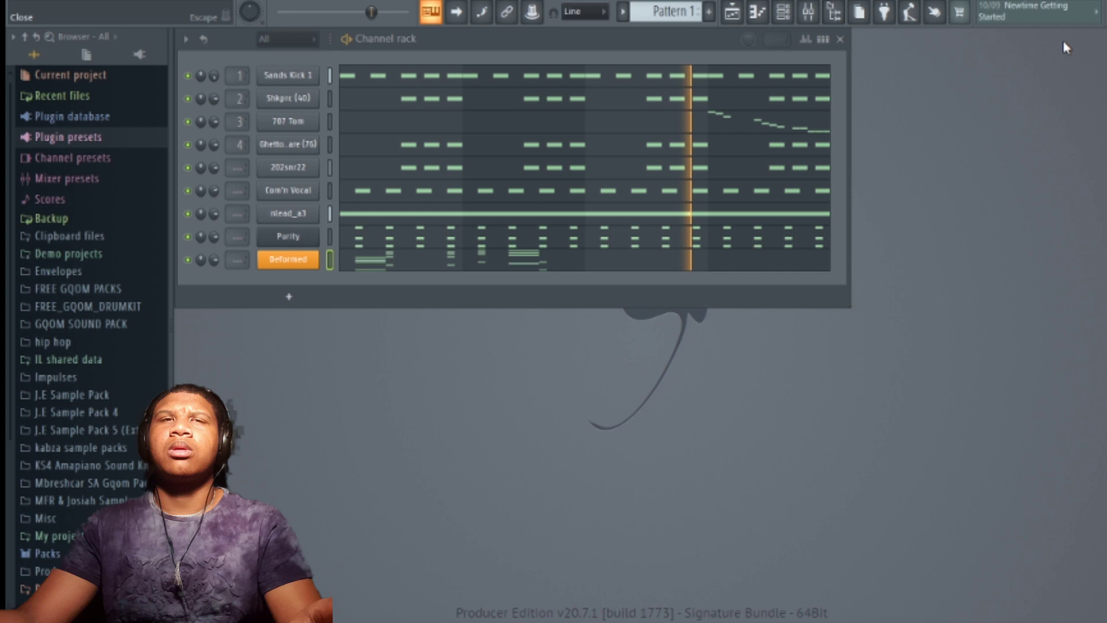
# Step: Turn off the FX send in the F1 row of Deformed's matrix and adjust that row's column 2 amount
pyautogui.click(306, 266)
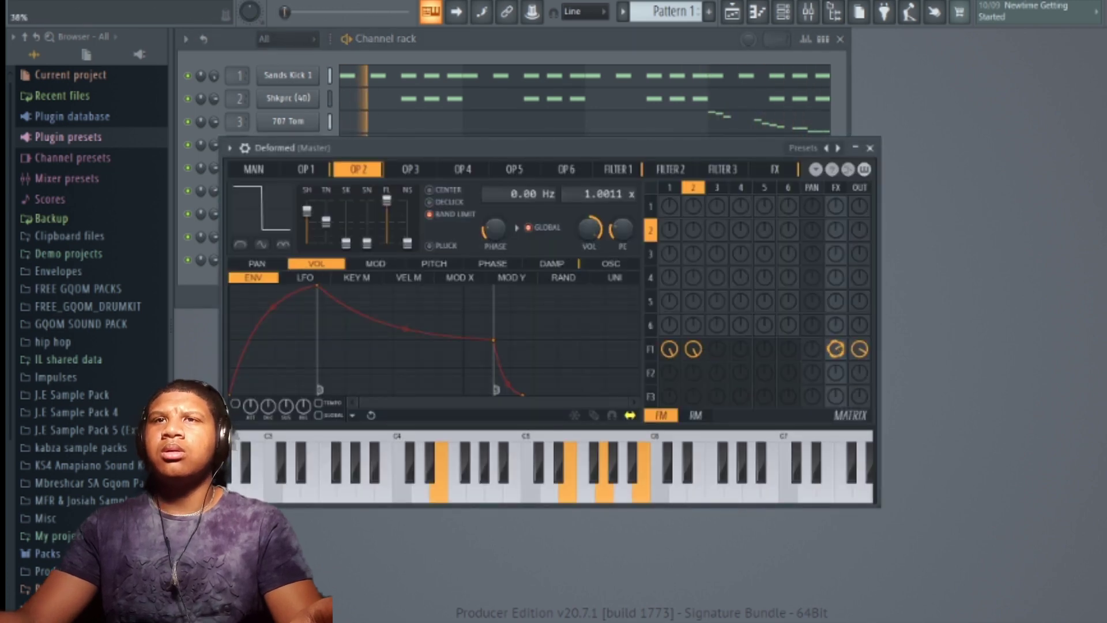
pyautogui.click(870, 148)
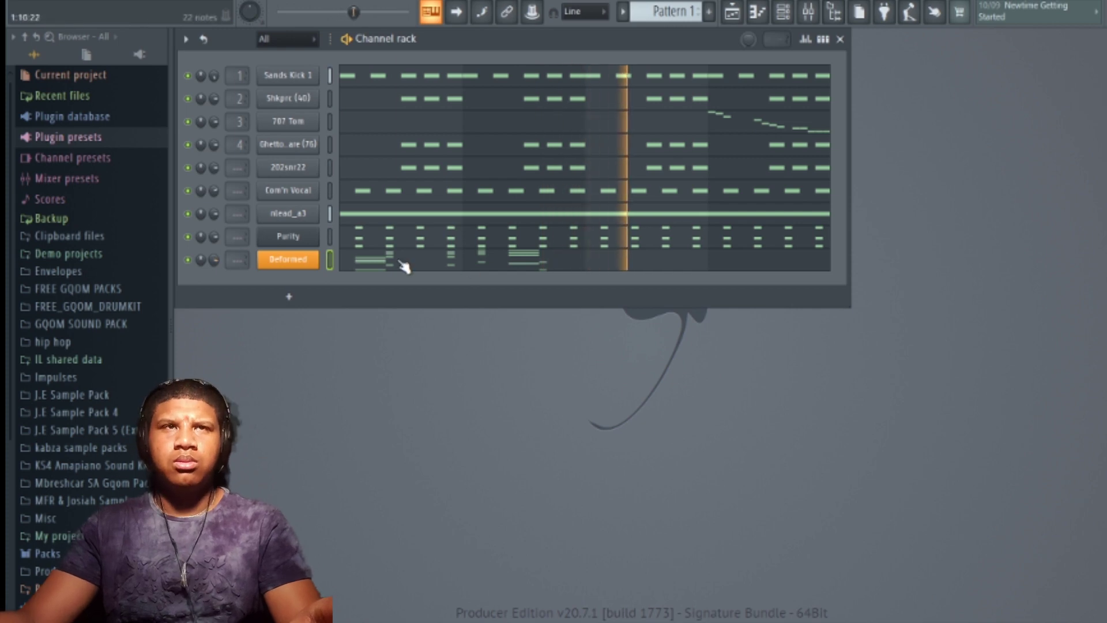
pyautogui.click(346, 262)
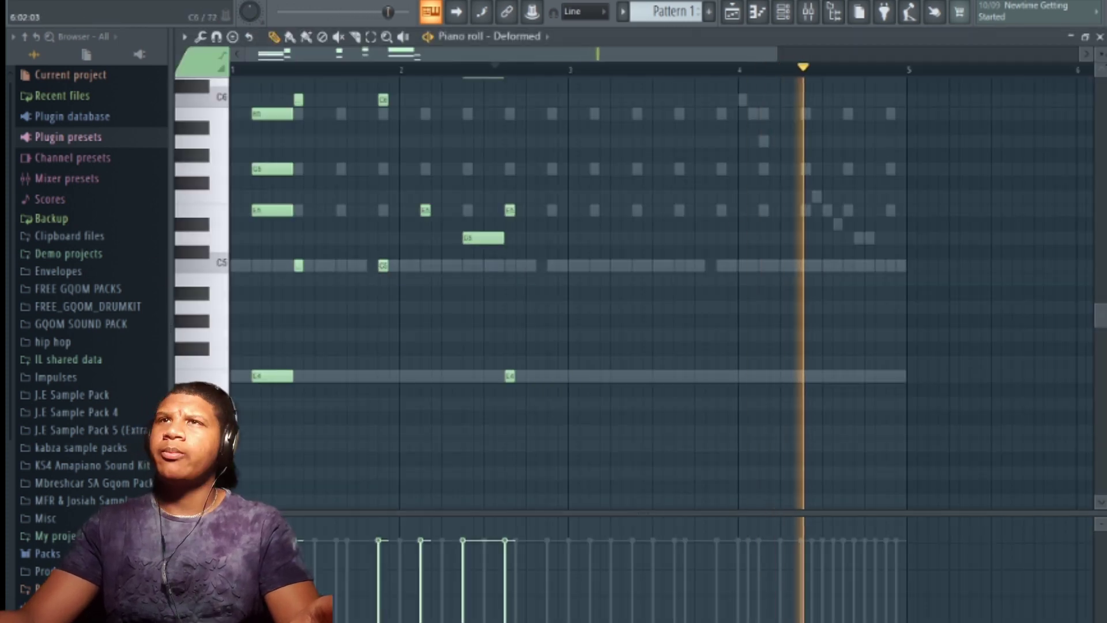
pyautogui.press('Escape')
pyautogui.click(298, 259)
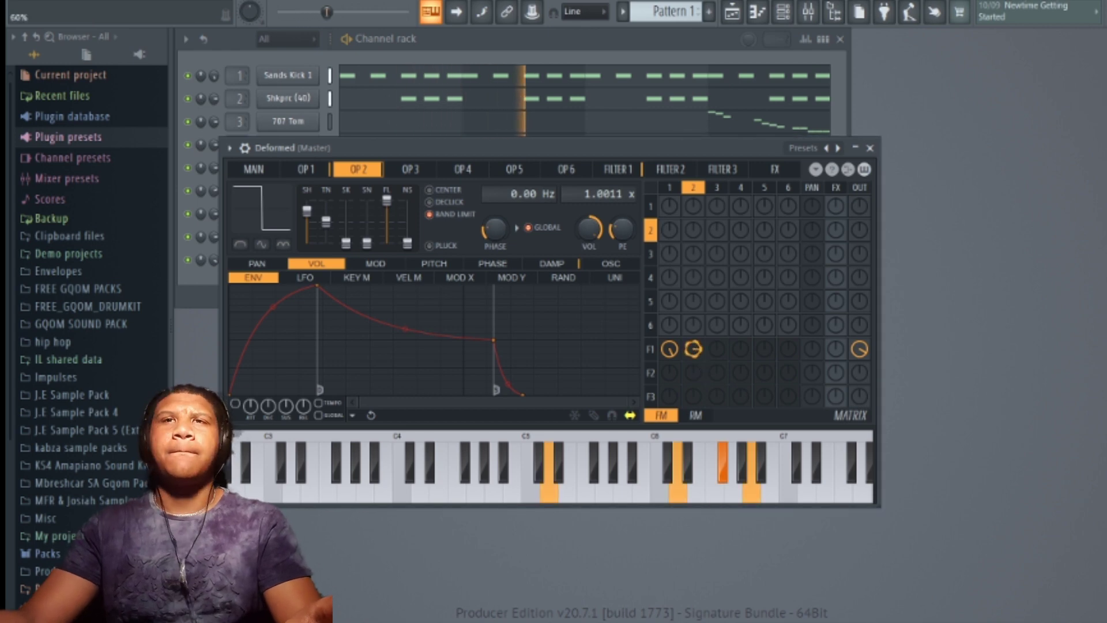
pyautogui.click(872, 149)
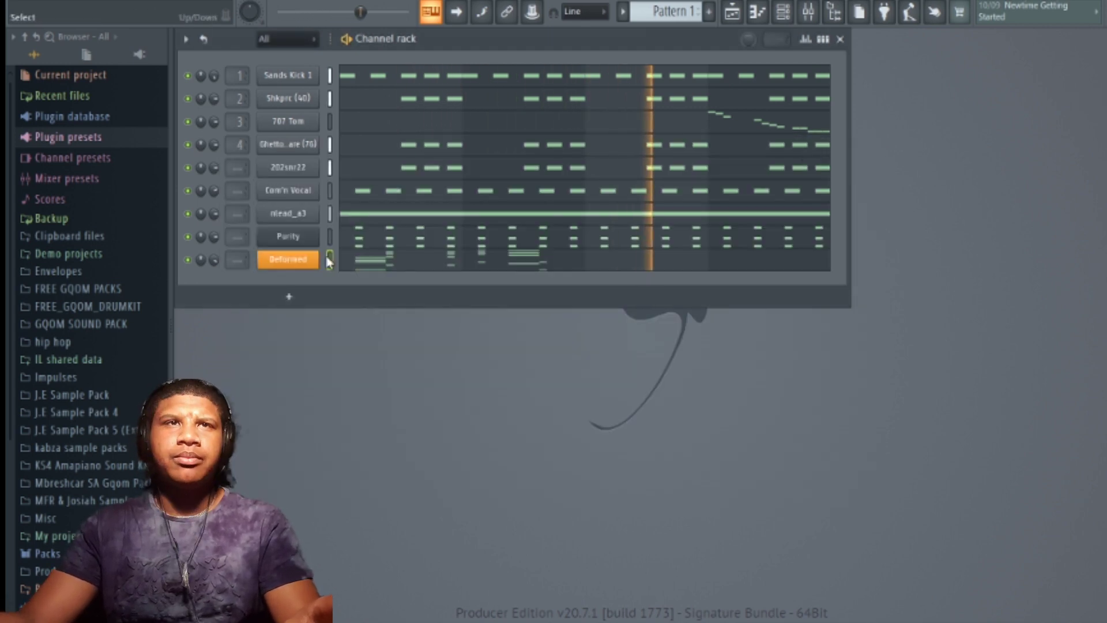
# Step: Add an eight-step C4 on step 7 of bar 3 and an eight-step D4 on step 15 in Deformed's piano roll
pyautogui.click(537, 268)
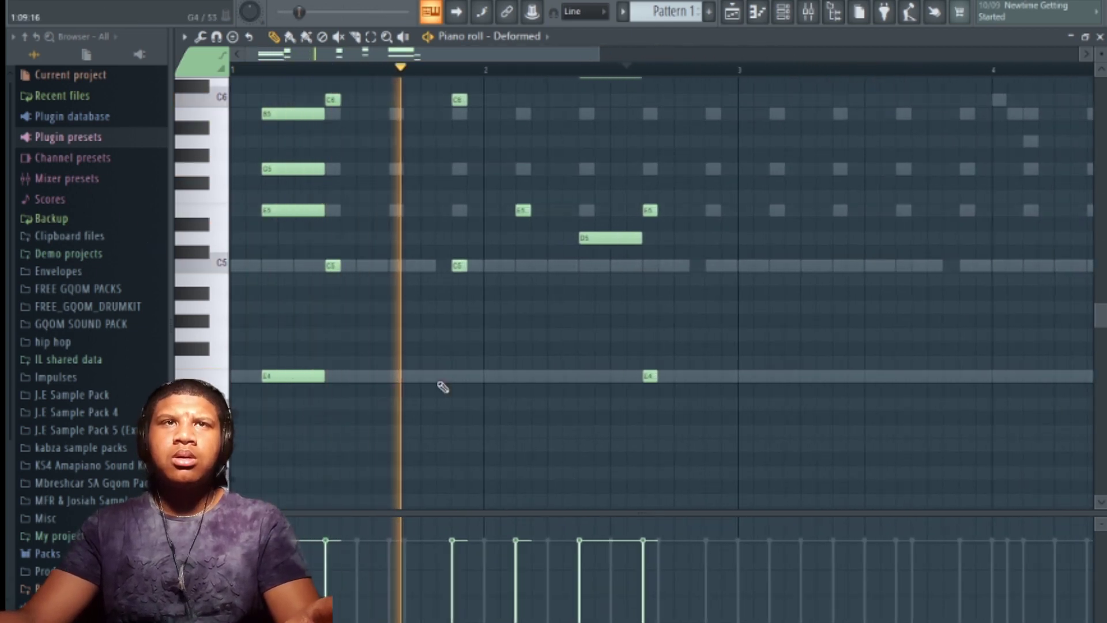
pyautogui.scroll(2, 604, 497)
pyautogui.keyDown('ctrl'); pyautogui.scroll(1, 604, 497); pyautogui.keyUp('ctrl')
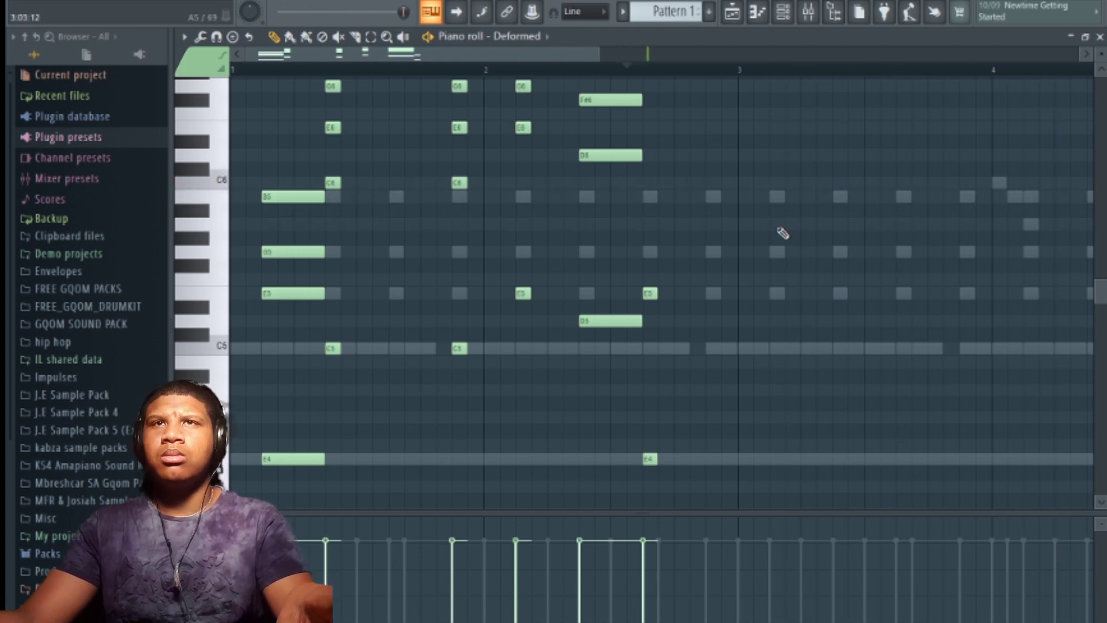
pyautogui.scroll(-4, 790, 259)
pyautogui.click(773, 390)
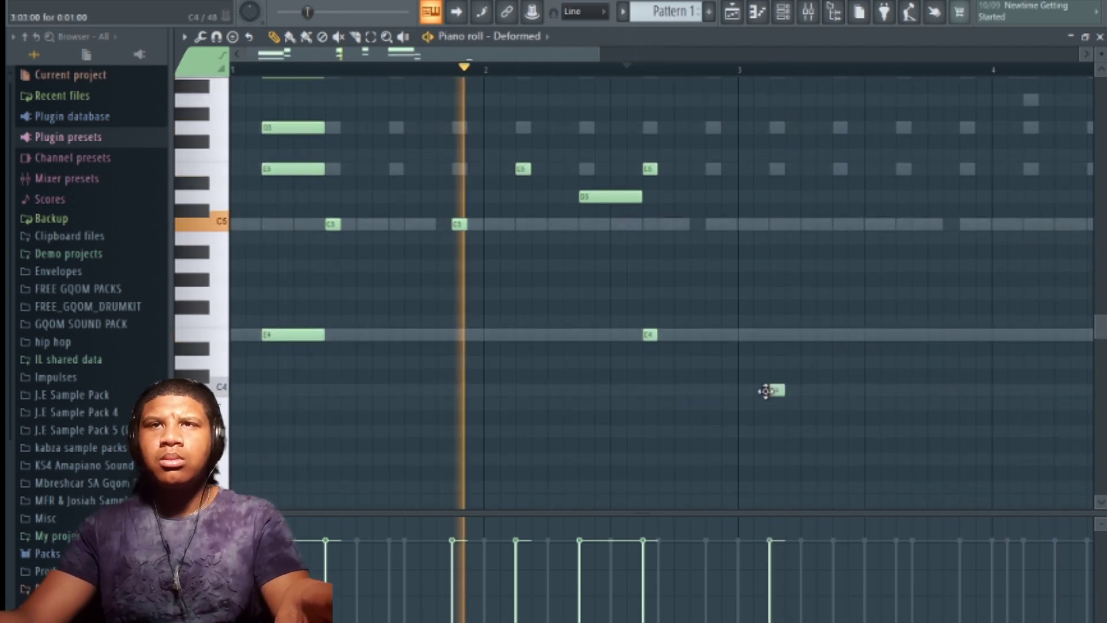
pyautogui.moveTo(783, 390); pyautogui.dragTo(909, 427)
pyautogui.moveTo(833, 396); pyautogui.dragTo(887, 396)
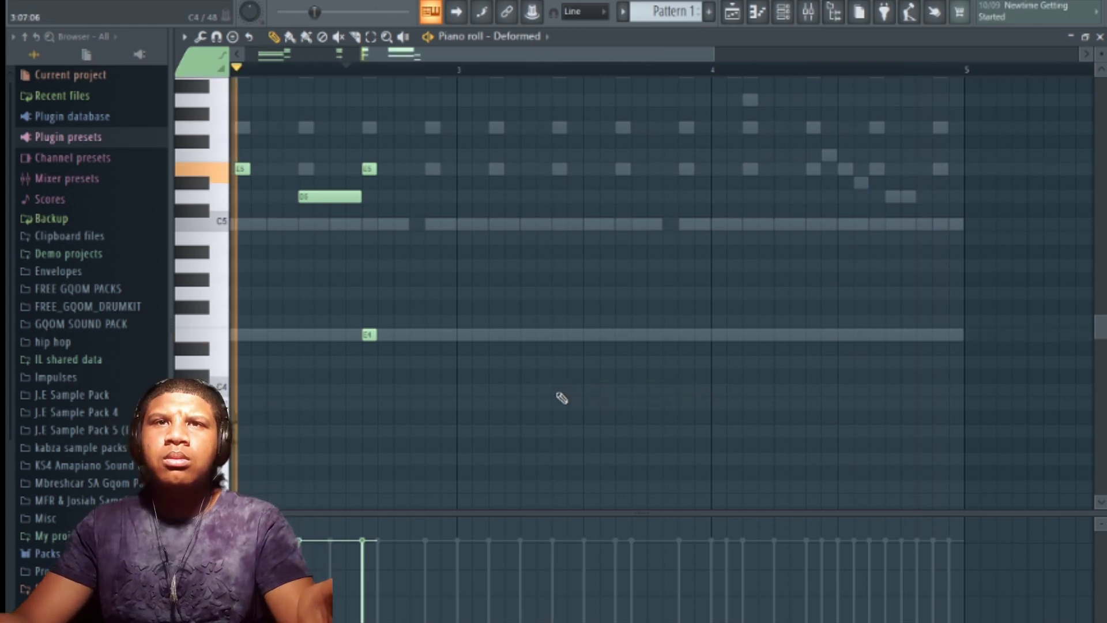
pyautogui.moveTo(694, 390); pyautogui.dragTo(679, 390)
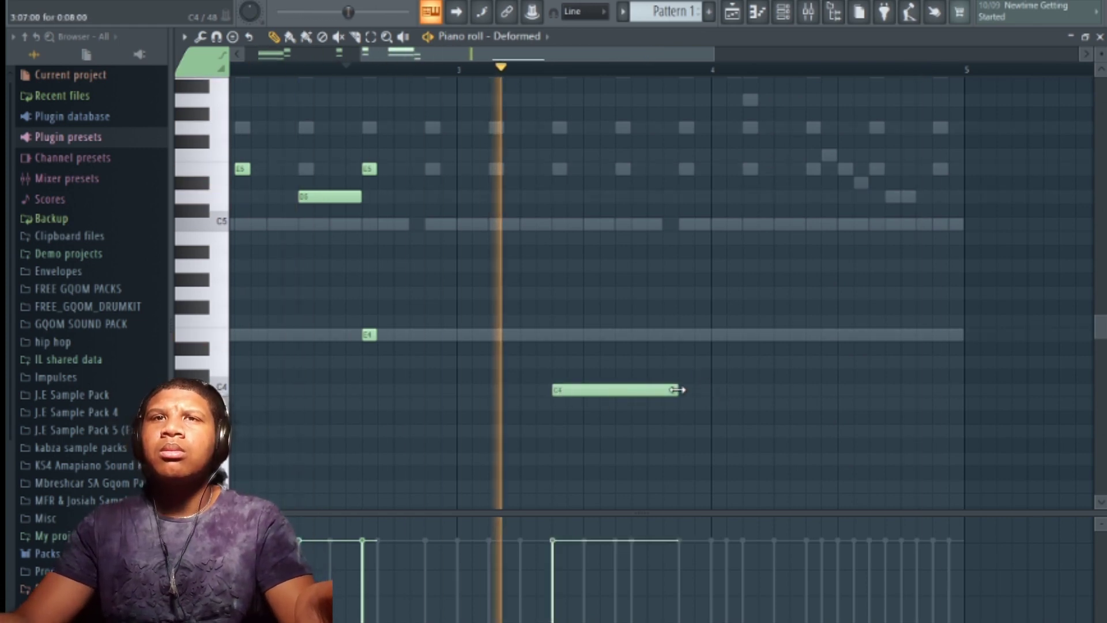
pyautogui.click(689, 362)
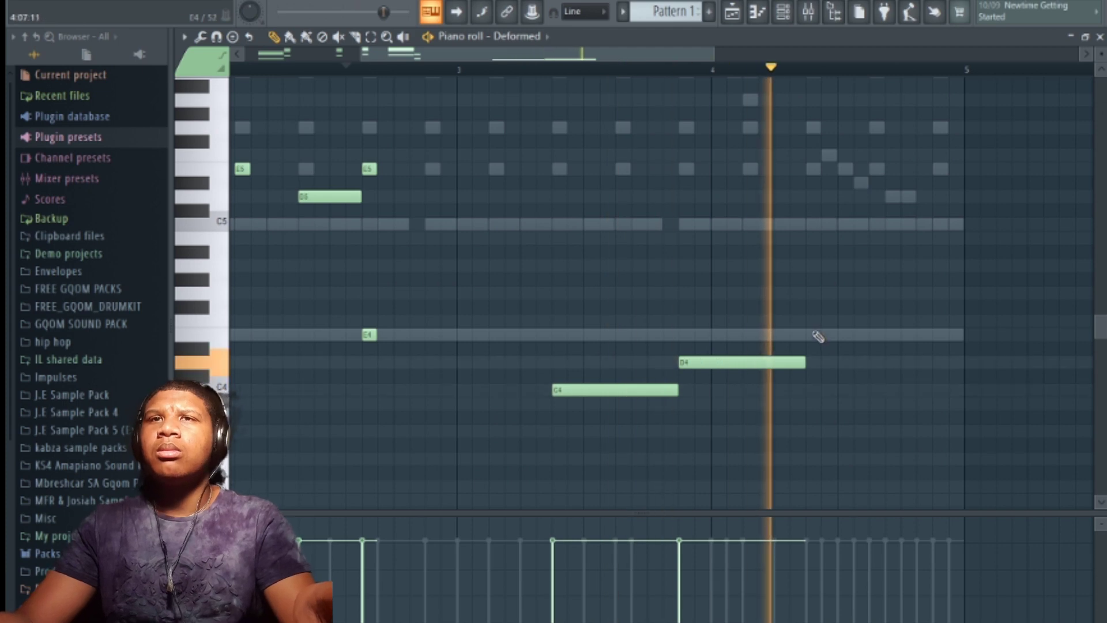
# Step: Add an eight-step E4 on step 7 of bar 4 and double the long C4, D4 and E4 notes one octave higher
pyautogui.click(815, 334)
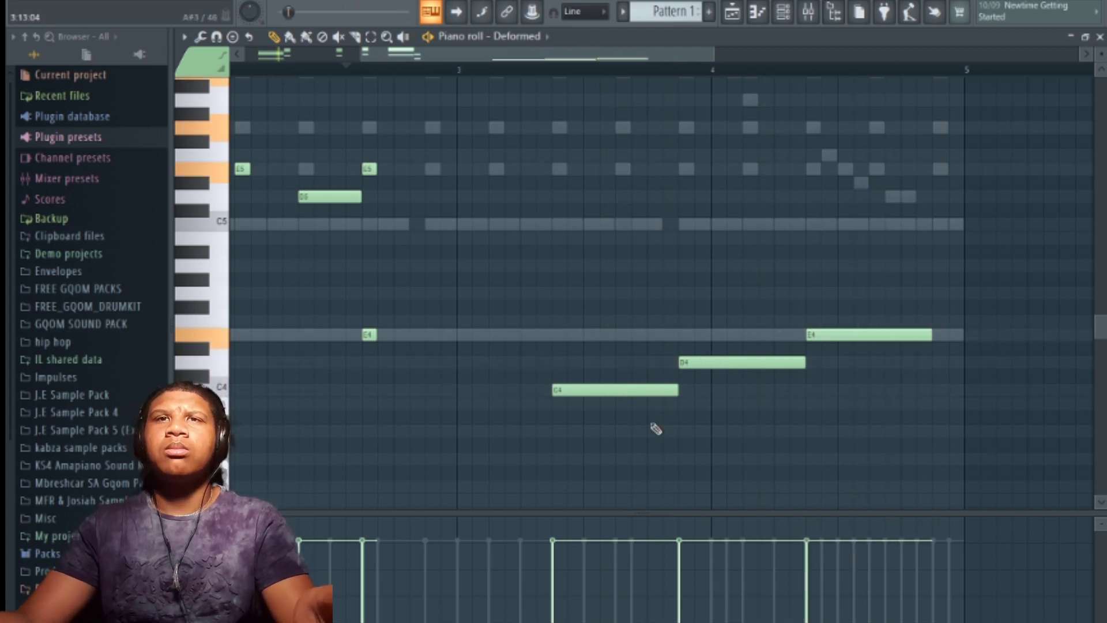
pyautogui.scroll(3, 606, 472)
pyautogui.moveTo(596, 383); pyautogui.dragTo(596, 299)
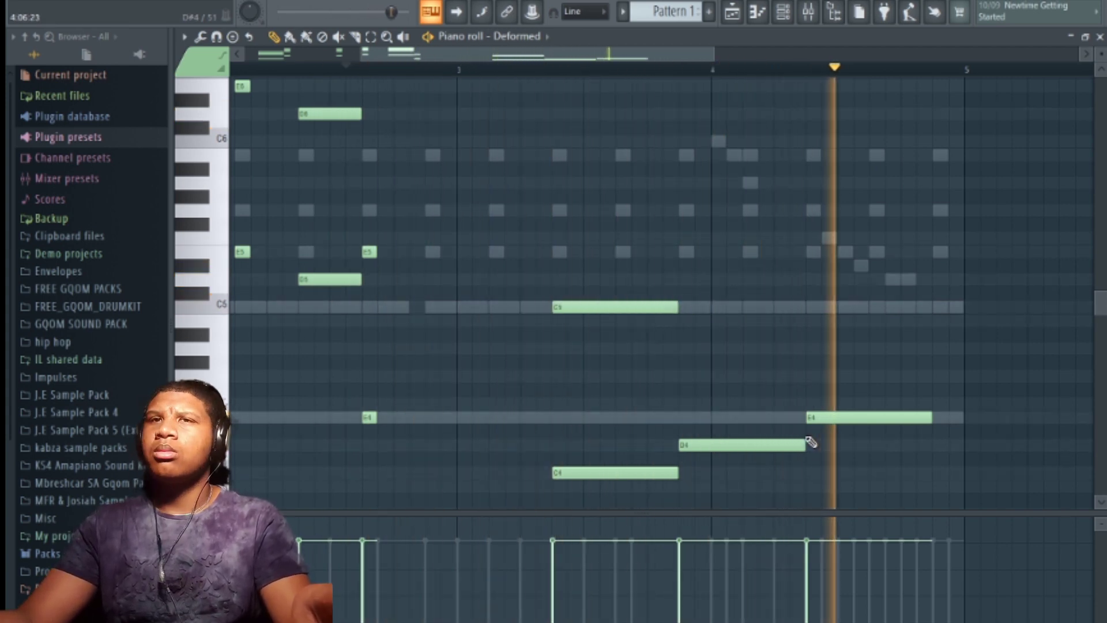
pyautogui.scroll(-4, 706, 371)
pyautogui.scroll(4, 706, 371)
pyautogui.moveTo(724, 440); pyautogui.dragTo(726, 275)
pyautogui.press('space')
pyautogui.moveTo(838, 417); pyautogui.dragTo(835, 252)
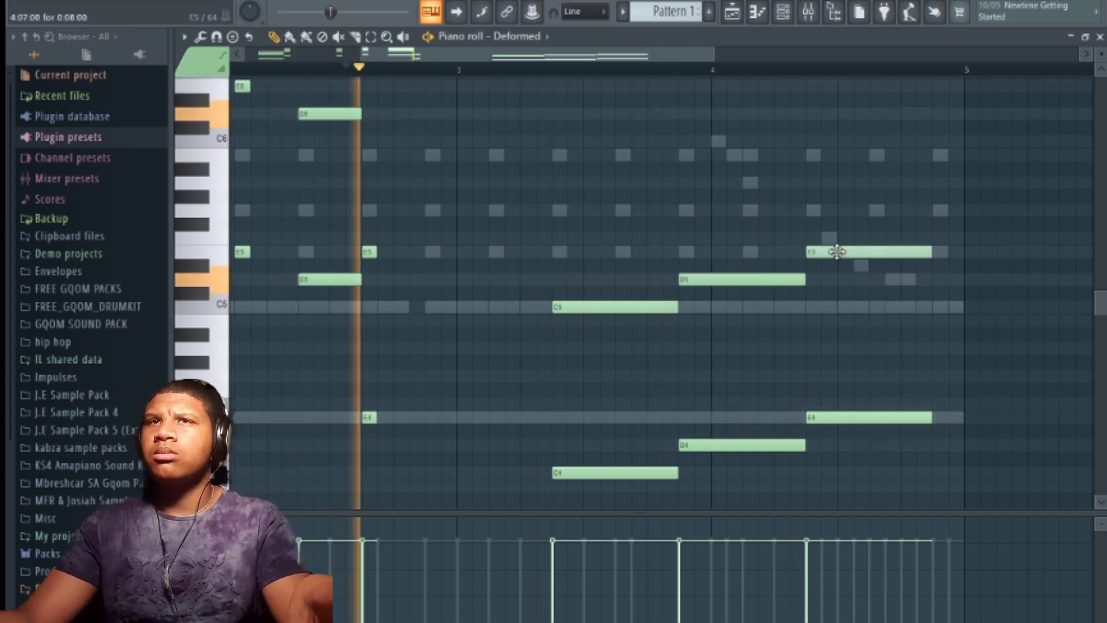
# Step: Build triads by stacking E5 and G5 on the long C5, F#5 and A5 on D5, and G5 and B5 on E5
pyautogui.moveTo(569, 312); pyautogui.dragTo(569, 210)
pyautogui.moveTo(730, 280); pyautogui.dragTo(719, 176)
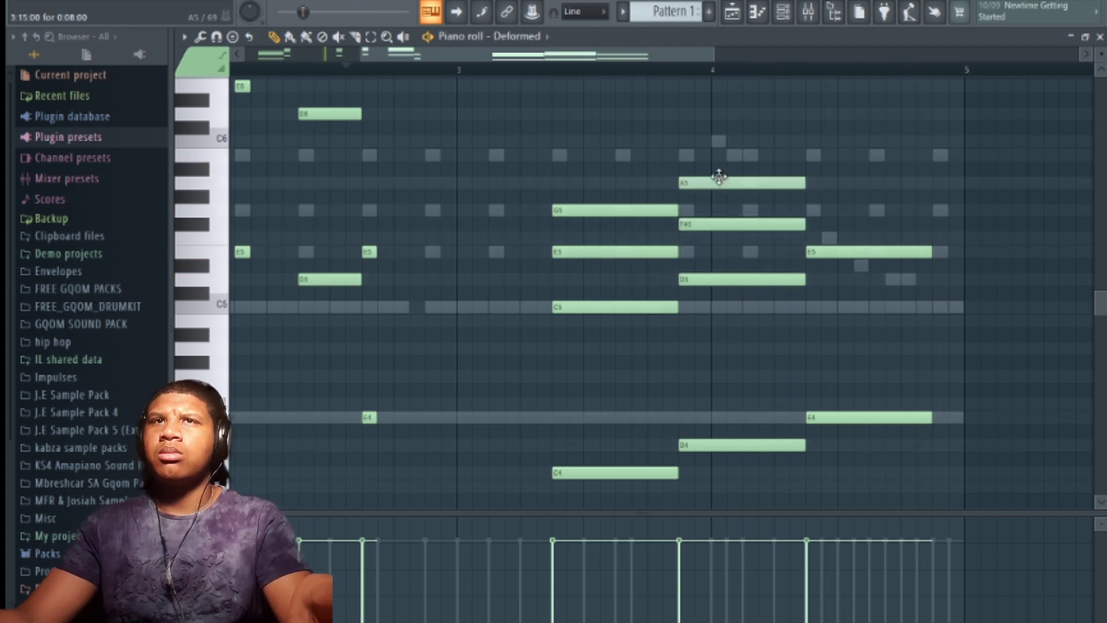
pyautogui.moveTo(875, 250); pyautogui.dragTo(865, 157)
# Step: Transpose the three long triads in bars 3 and 4 up one octave, leaving the C4, D4 and E4 bass notes in place
pyautogui.moveTo(564, 321); pyautogui.dragTo(934, 107)
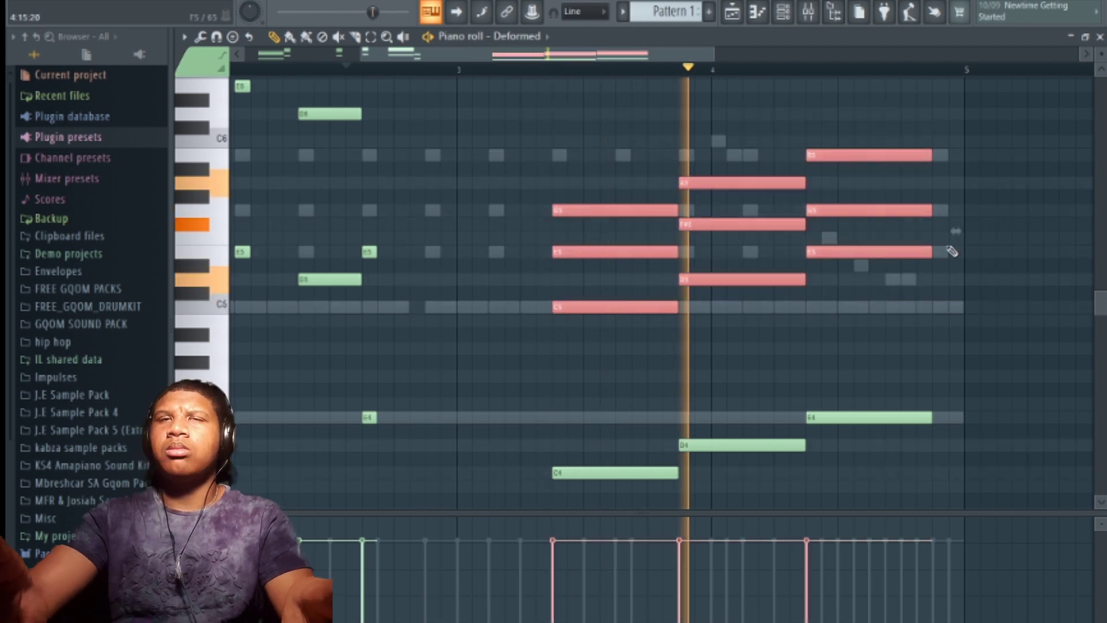
pyautogui.hotkey('ctrl', 'Up')
pyautogui.scroll(3, 954, 254)
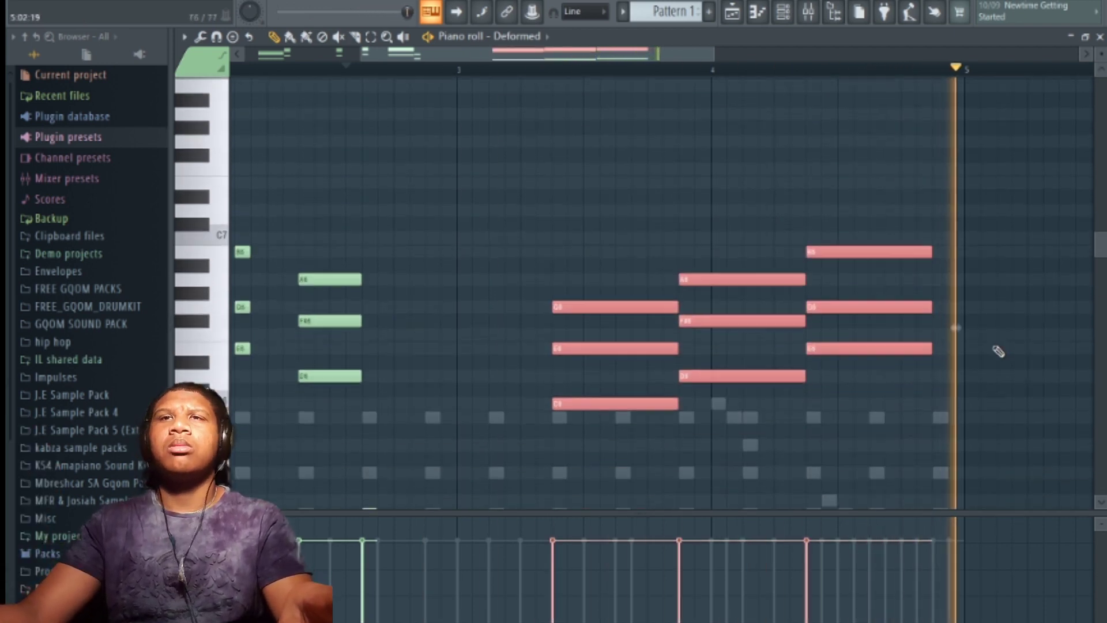
pyautogui.rightClick(958, 312)
pyautogui.scroll(-6, 687, 292)
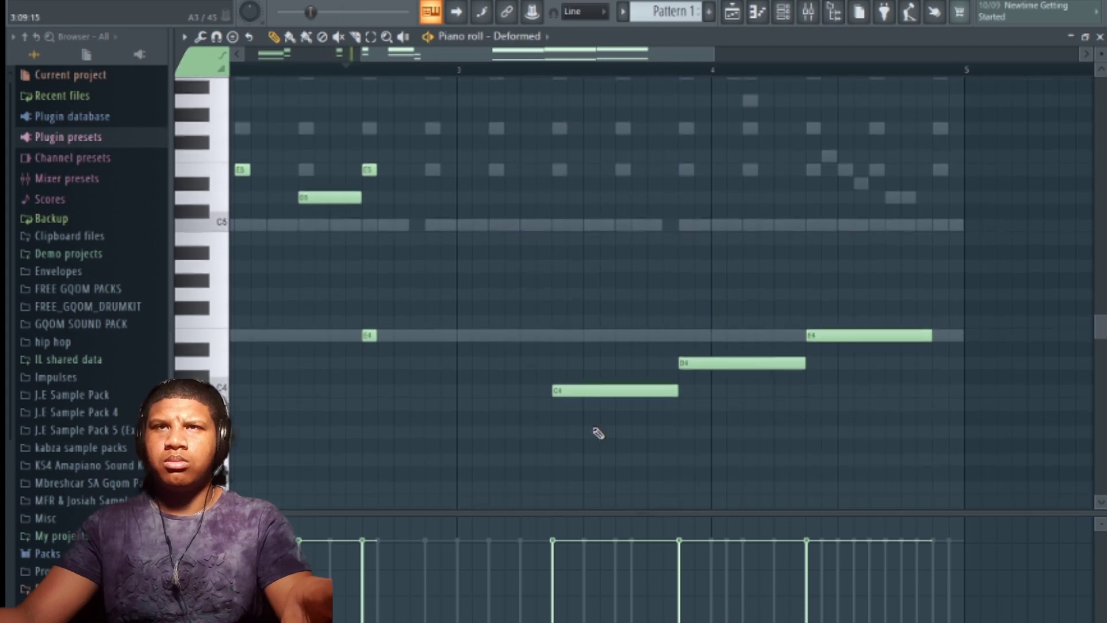
# Step: Duplicate the long C4, D4 and E4 bass notes and shift the copies up to C5, D5 and E5
pyautogui.moveTo(531, 439); pyautogui.dragTo(995, 288)
pyautogui.hotkey('ctrl', 'c')
pyautogui.hotkey('ctrl', 'v')
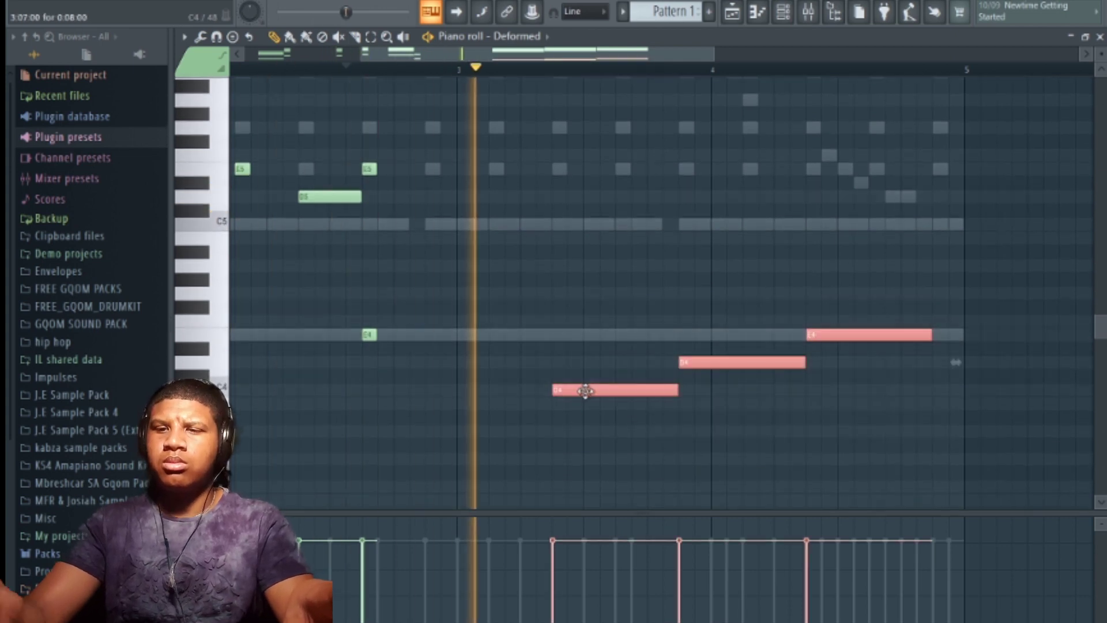
pyautogui.hotkey('ctrl', 'Up')
pyautogui.scroll(4, 848, 267)
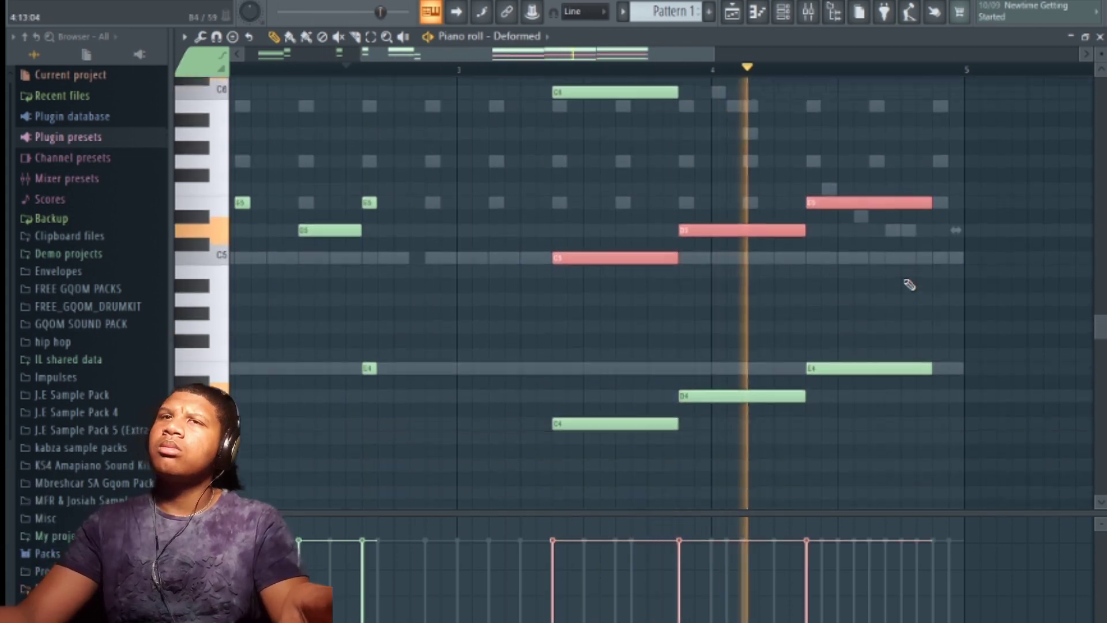
pyautogui.click(908, 319)
pyautogui.scroll(1, 957, 271)
pyautogui.scroll(-8, 945, 338)
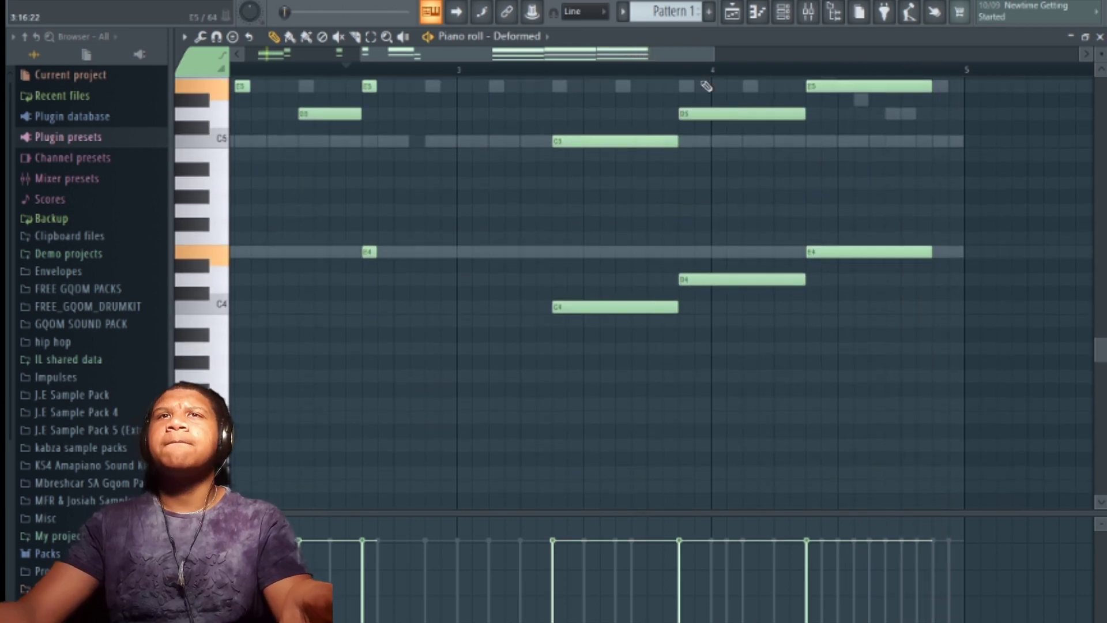
pyautogui.moveTo(604, 65); pyautogui.dragTo(563, 65)
pyautogui.press('F7')
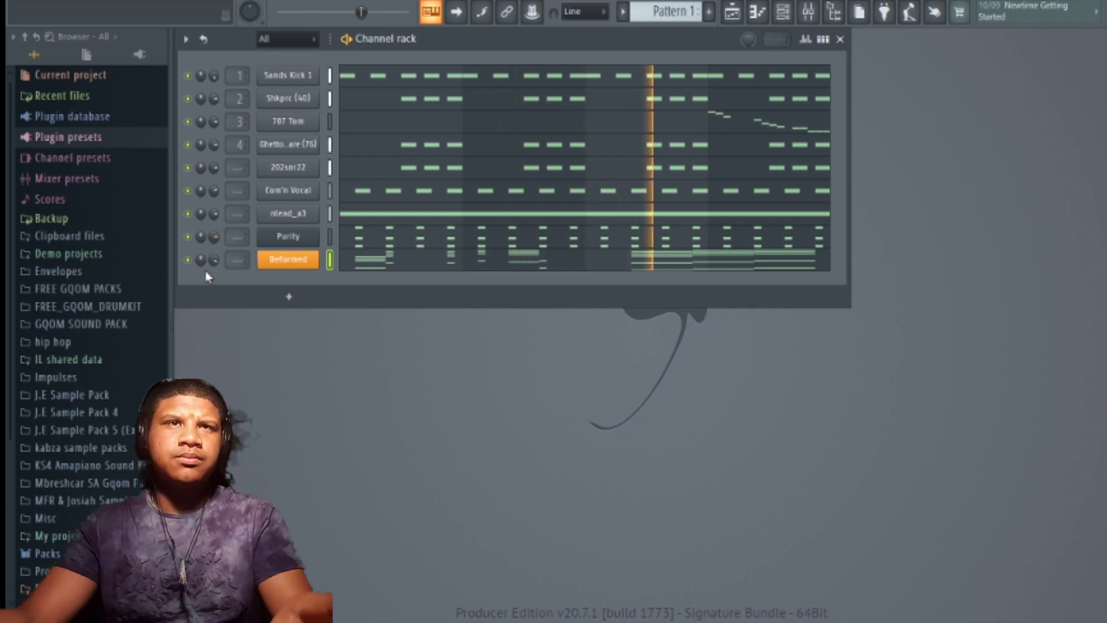
pyautogui.moveTo(213, 260); pyautogui.dragTo(214, 255)
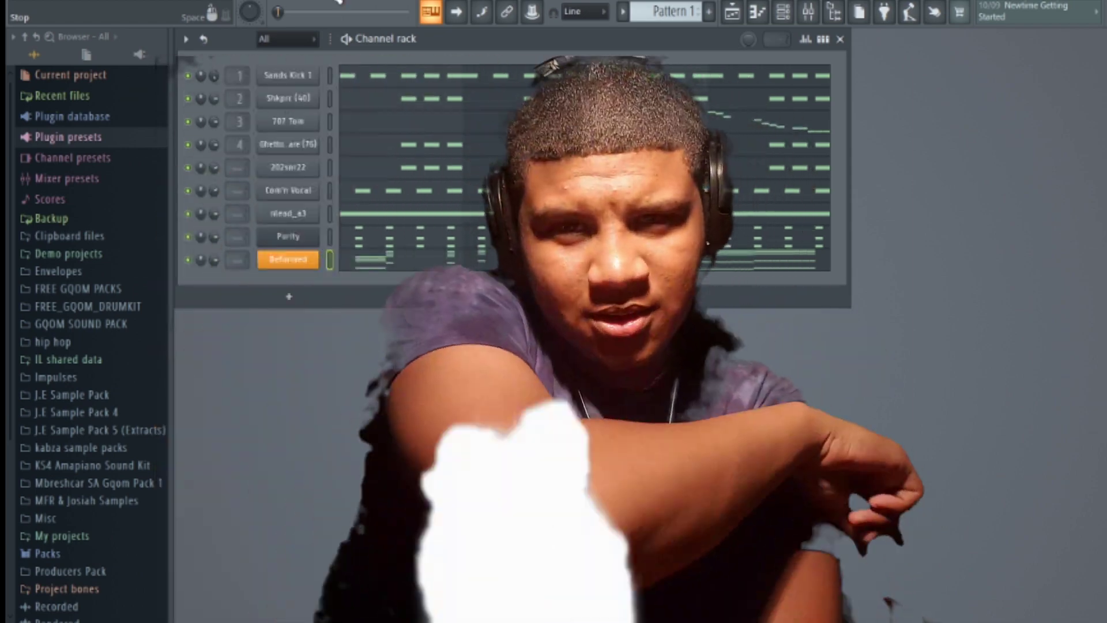
pyautogui.press('space')
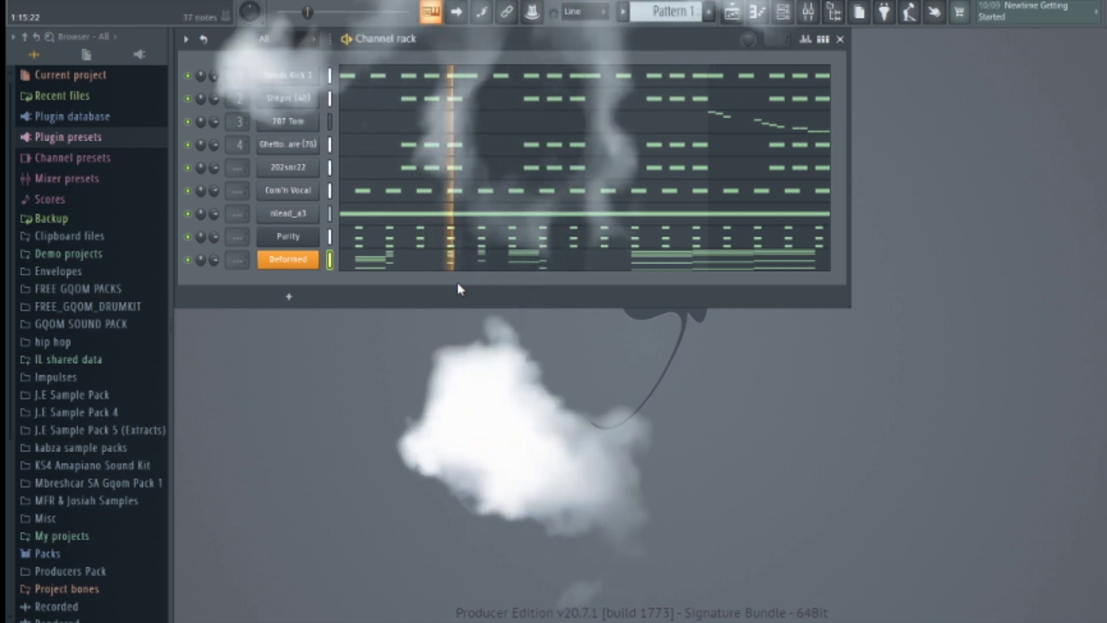